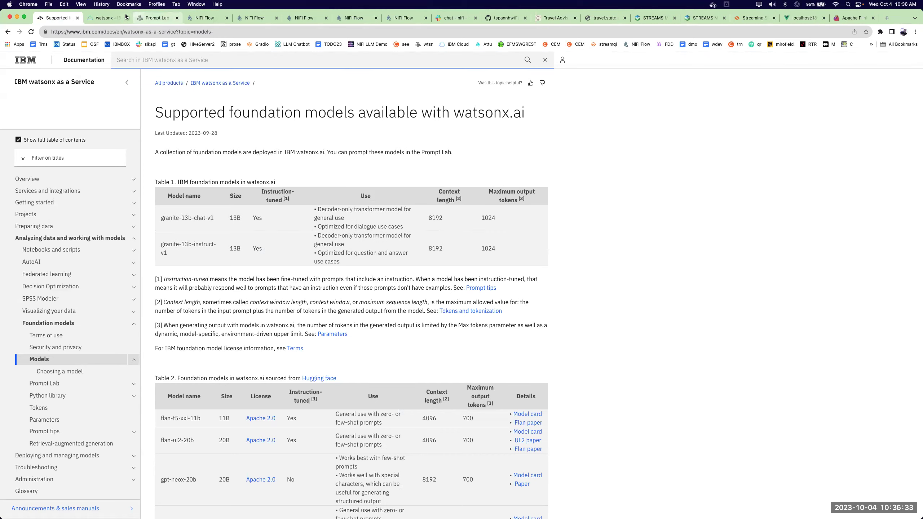
- Review the watsonx overview, then view and close the API code for the meeting transcript summary prompt in Prompt Lab
left_click(106, 19)
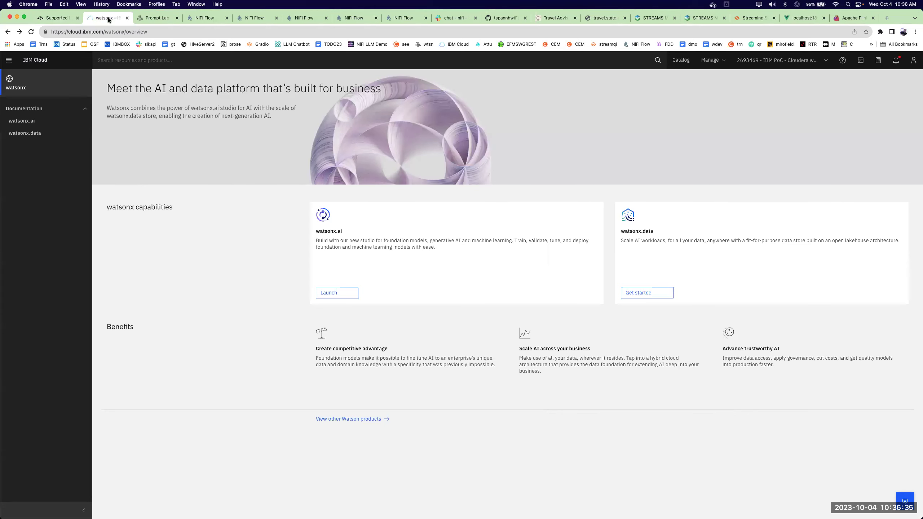
left_click(156, 17)
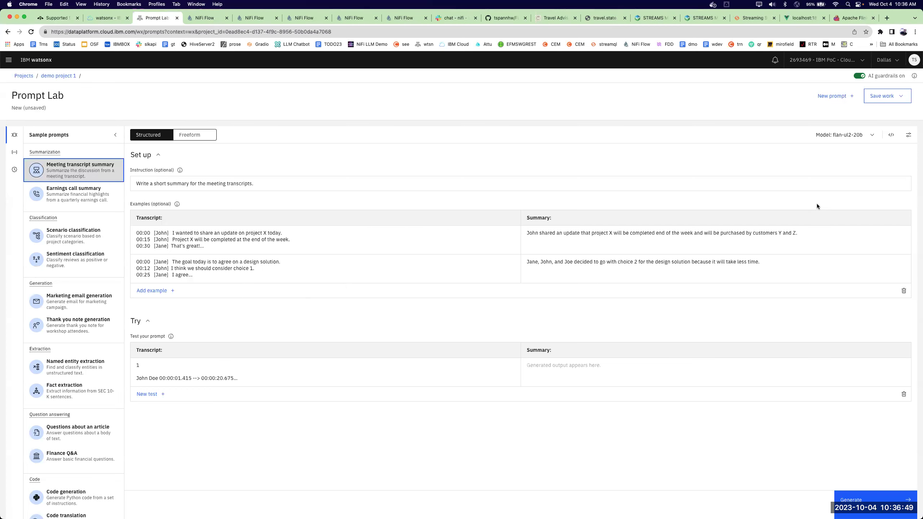
left_click(890, 135)
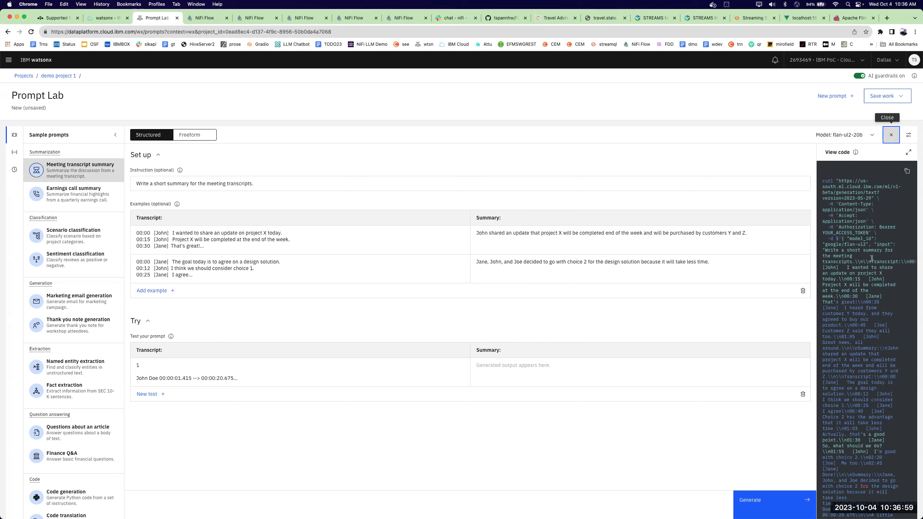
left_click(890, 135)
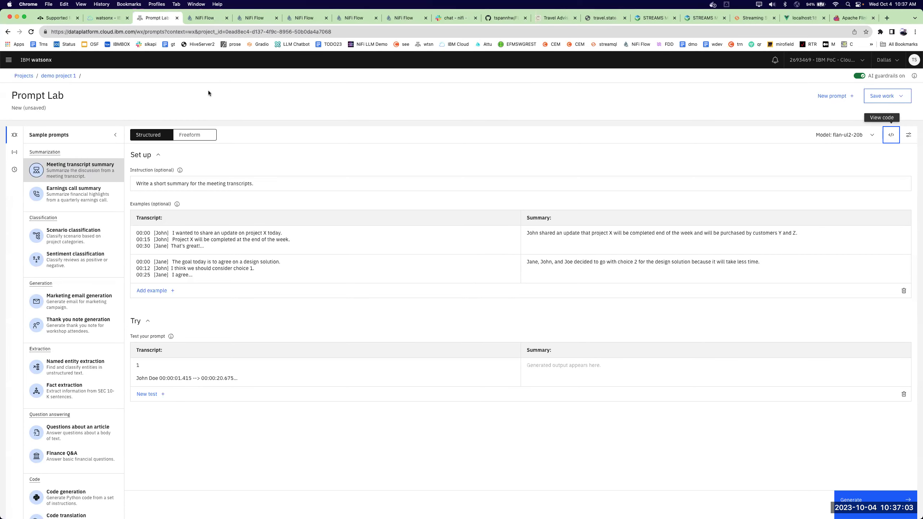
- Look over the NiFi RSS Processor flow, the Travel.State.Gov Travel Advisories page and the advisories RSS feed XML
left_click(200, 19)
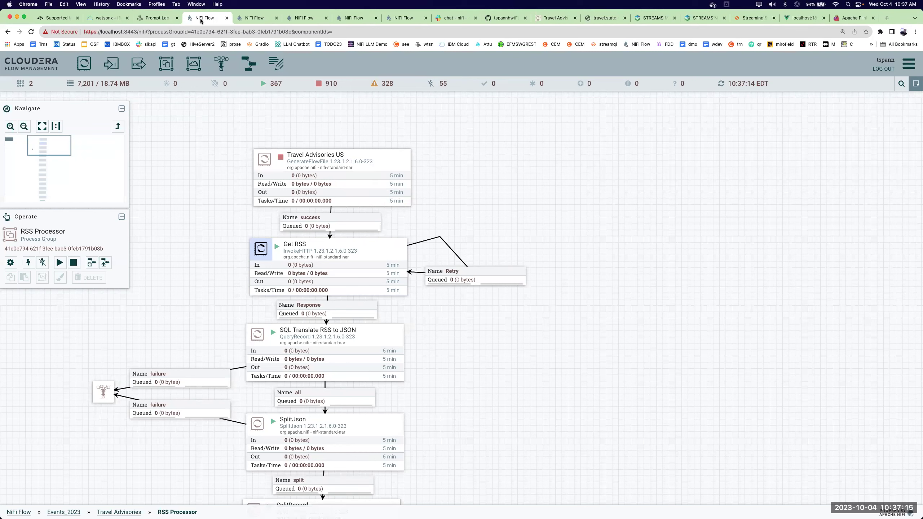
left_click_drag(558, 200, 532, 178)
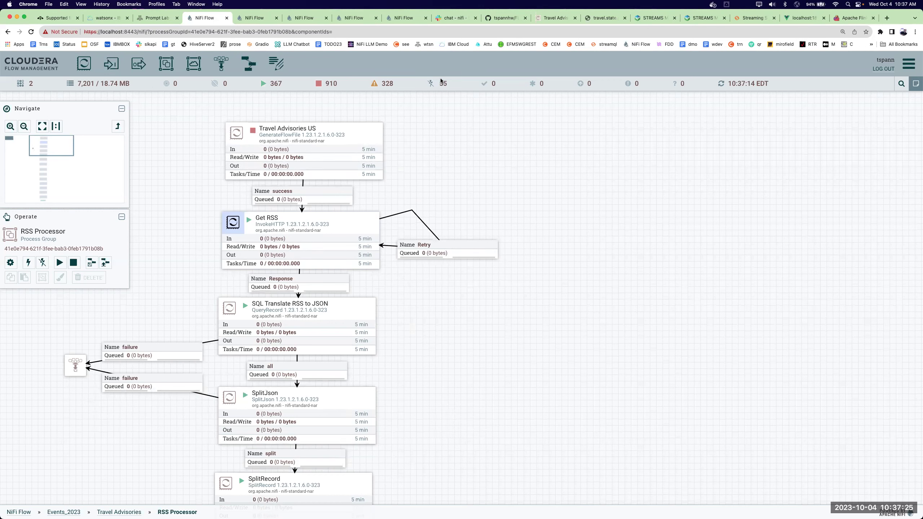
left_click(547, 19)
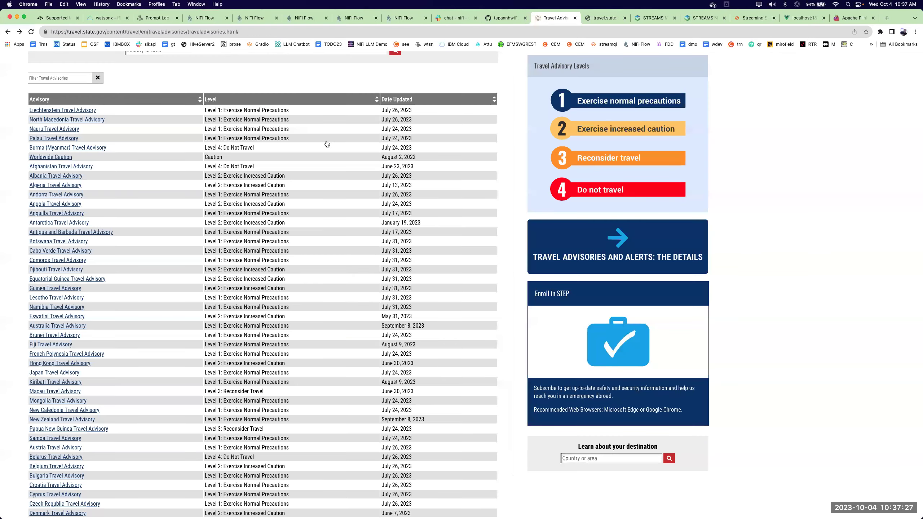
scroll(327, 144, "up", 6)
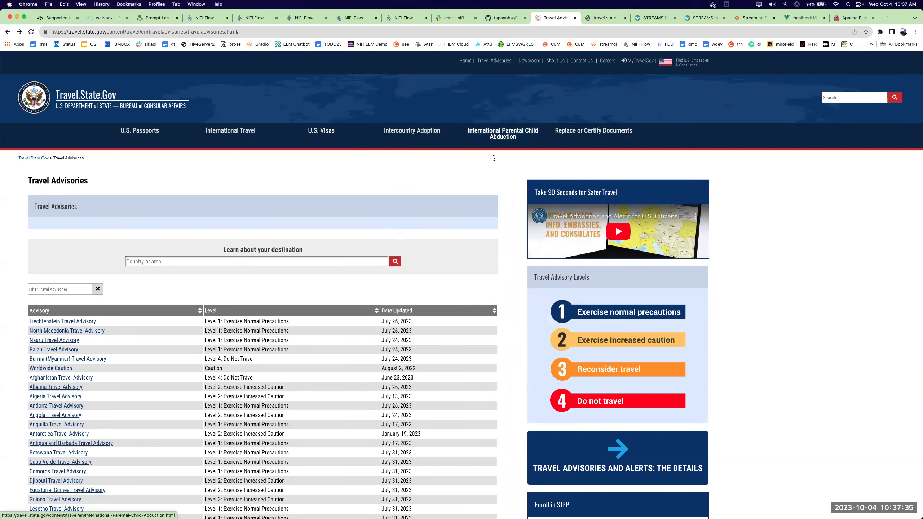
left_click(597, 20)
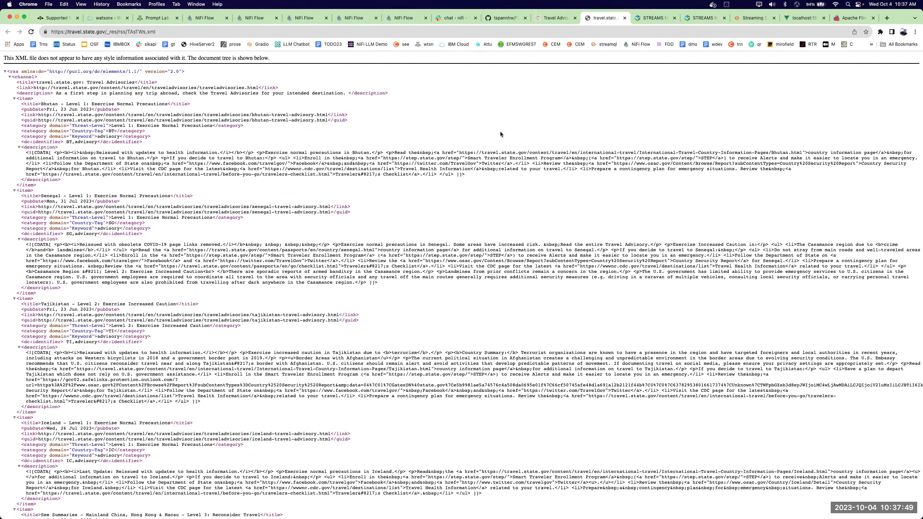
- Switch back to the NiFi RSS Processor flow and view the properties of the Get RSS processor
left_click(204, 21)
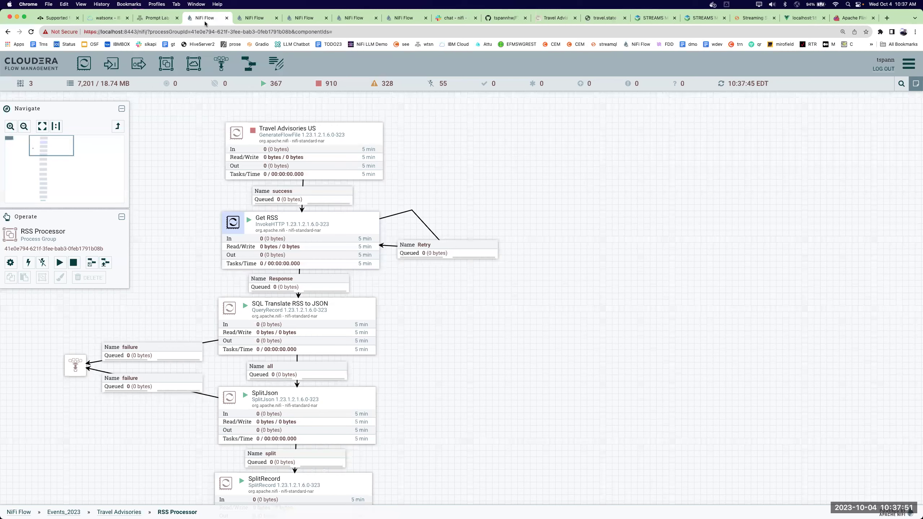
right_click(349, 237)
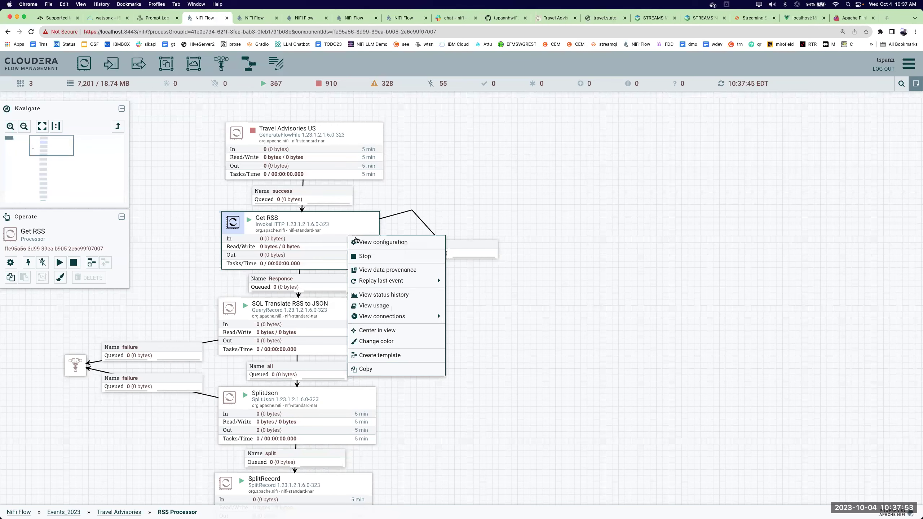
left_click(378, 242)
left_click(400, 213)
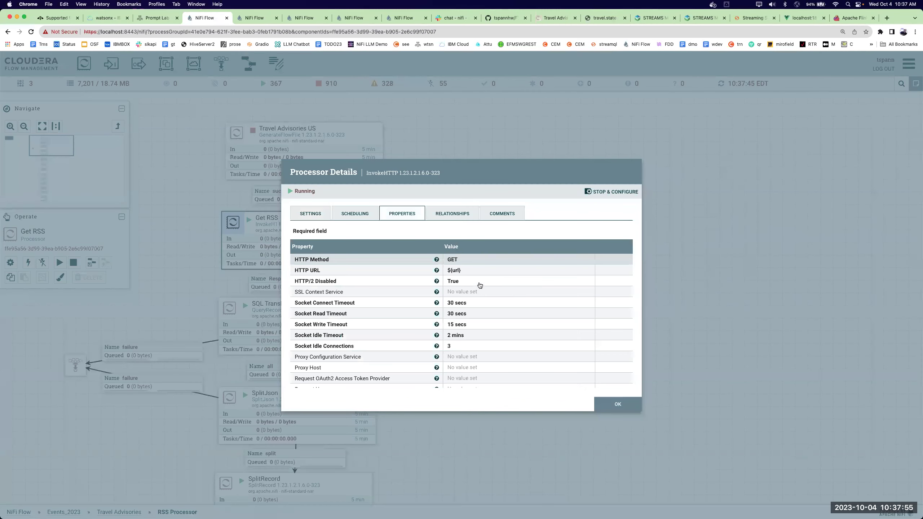
key("Escape")
- View the JSON path properties of the Get Fields processor further down the flow, then close its details
scroll(474, 332, "down", 2)
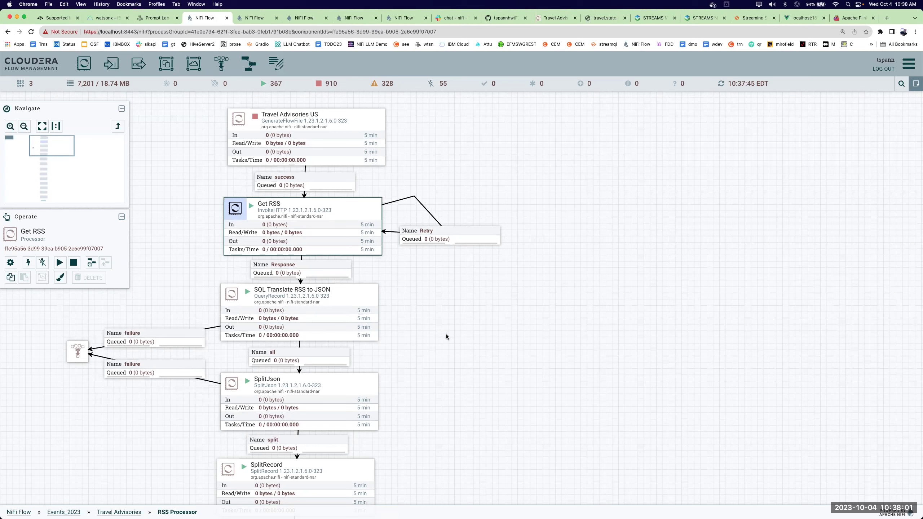
scroll(450, 309, "down", 2)
scroll(438, 287, "down", 10)
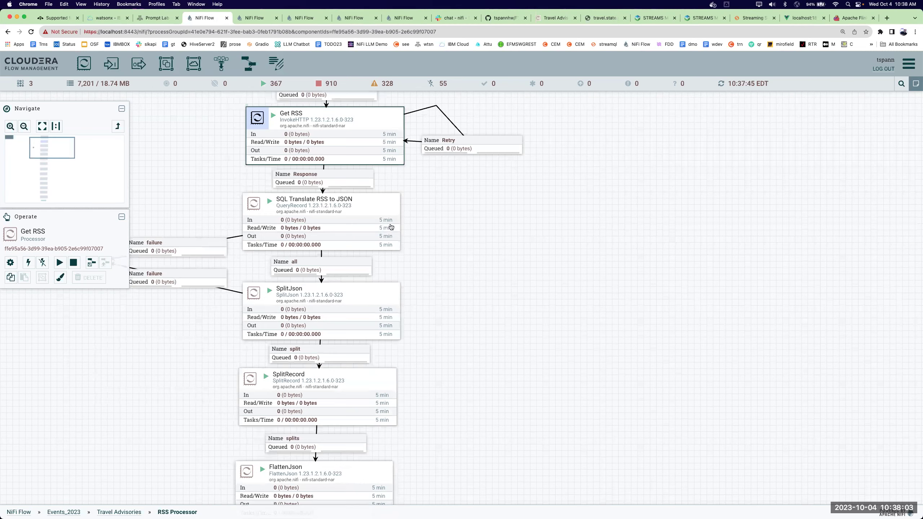
scroll(491, 316, "down", 3)
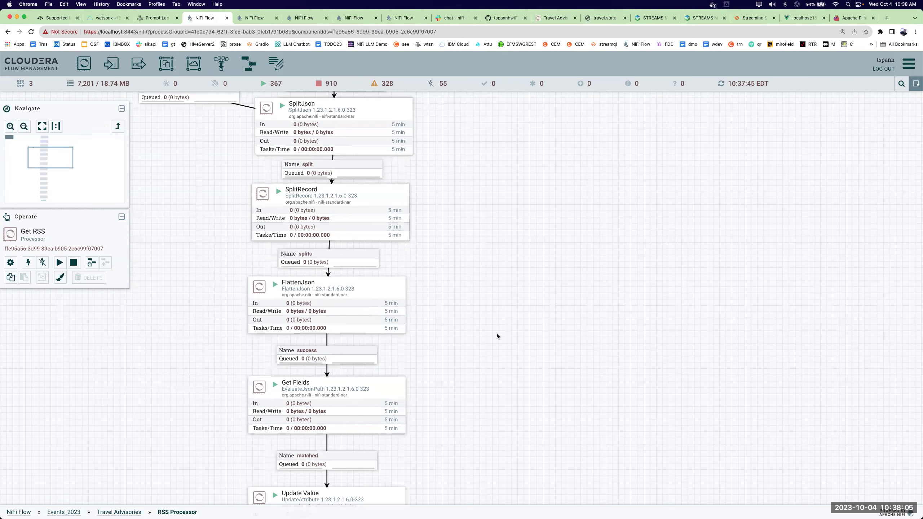
scroll(496, 337, "down", 1)
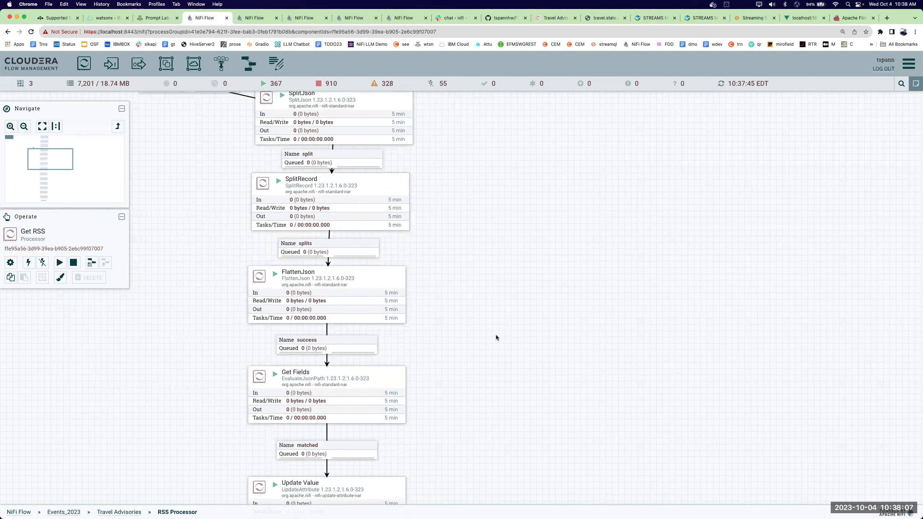
scroll(435, 320, "down", 5)
right_click(372, 306)
left_click(382, 309)
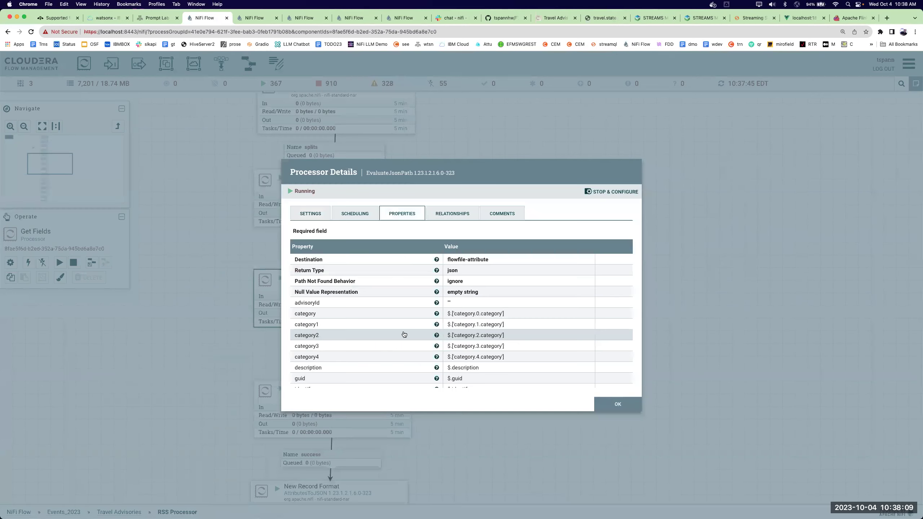
scroll(507, 352, "down", 3)
key("Escape")
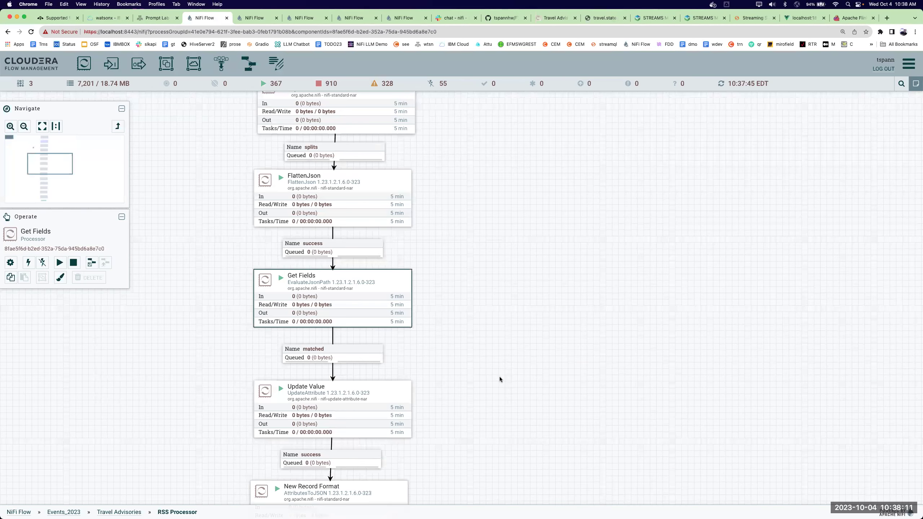
- Inspect the full category expression in the Update Value processor's properties, enlarging the value editor to read it
scroll(355, 313, "down", 3)
right_click(354, 309)
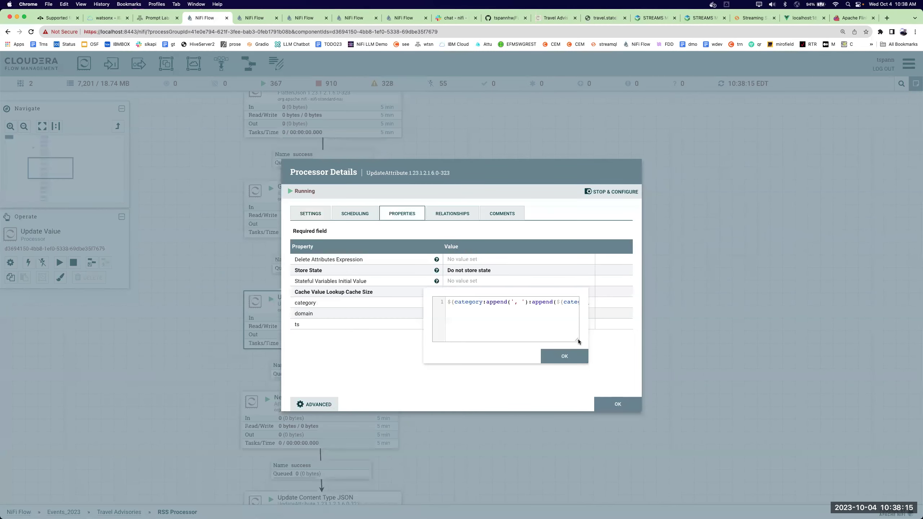
left_click_drag(589, 344, 850, 352)
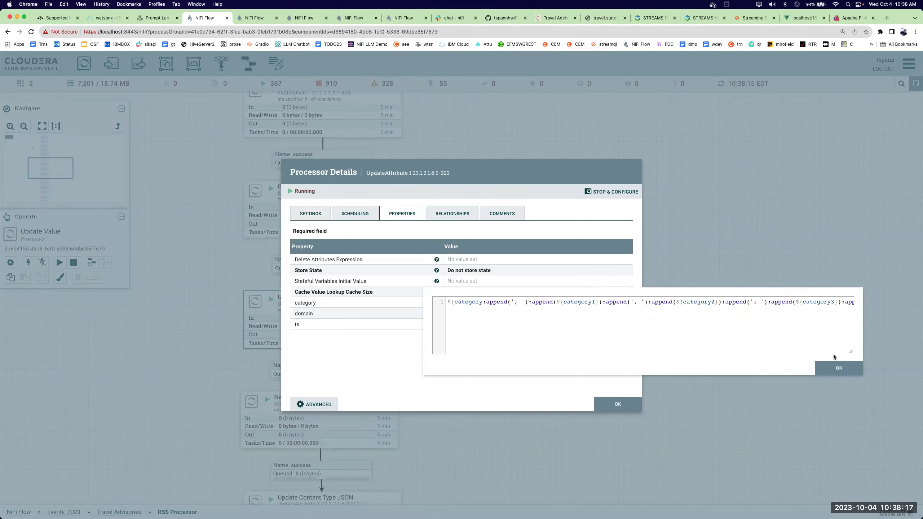
key("Escape")
key("Escape")
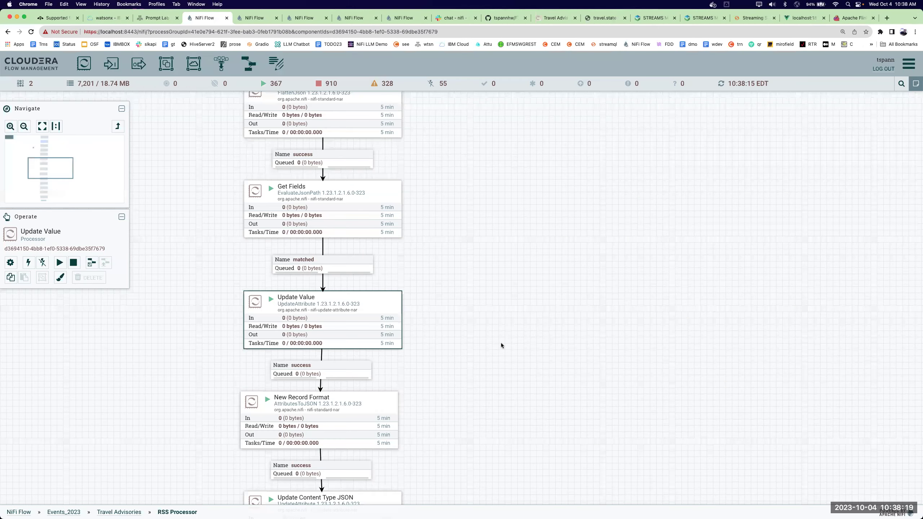
- View the replacement properties of the first Remove Junk processor, directly below Remove HTML, and close its details
scroll(471, 285, "down", 1)
scroll(524, 330, "down", 2)
scroll(517, 279, "down", 2)
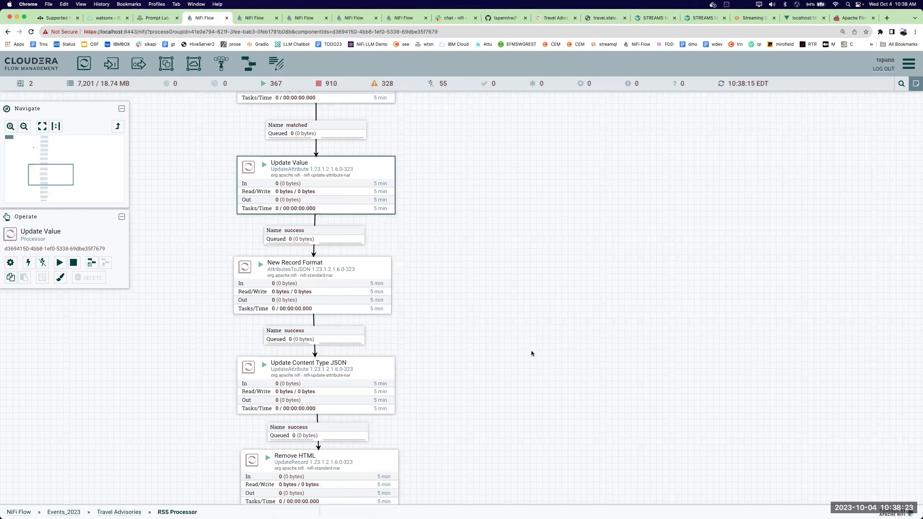
scroll(531, 353, "down", 2)
scroll(550, 350, "down", 1)
scroll(540, 278, "down", 3)
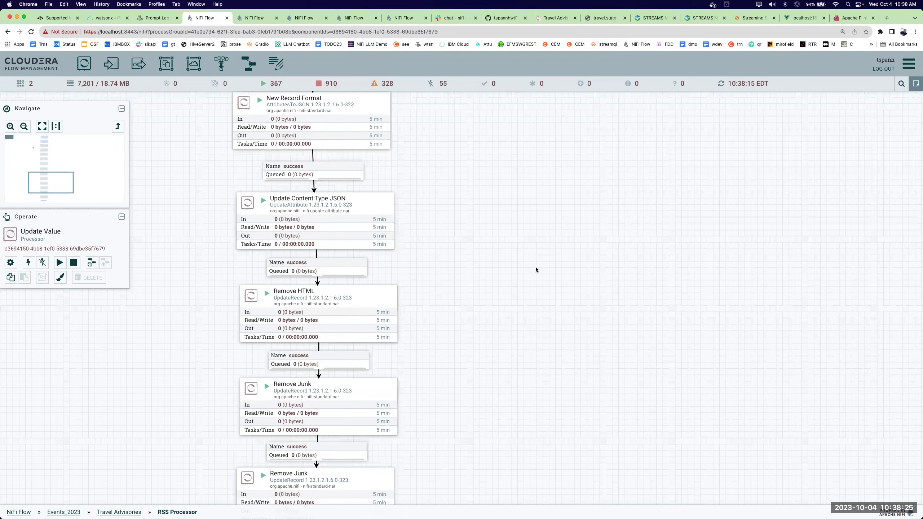
scroll(532, 243, "down", 4)
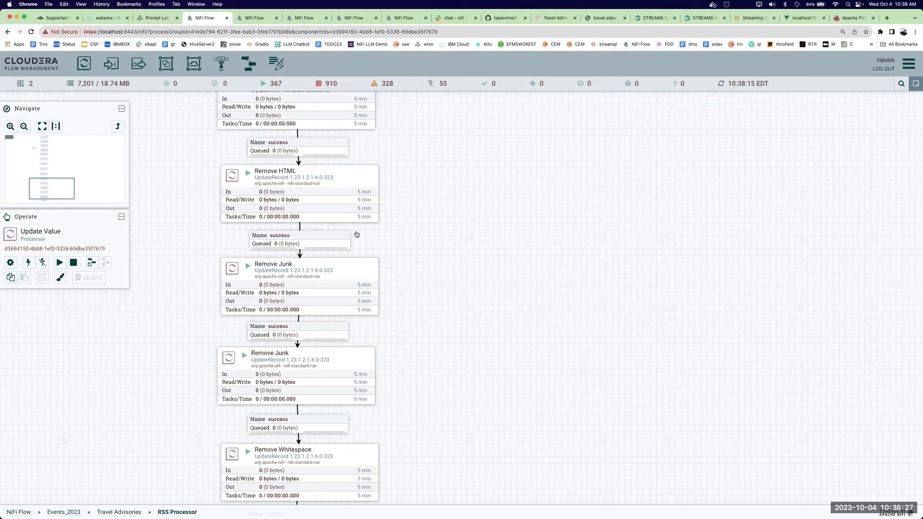
scroll(356, 233, "down", 2)
right_click(357, 234)
left_click(413, 252)
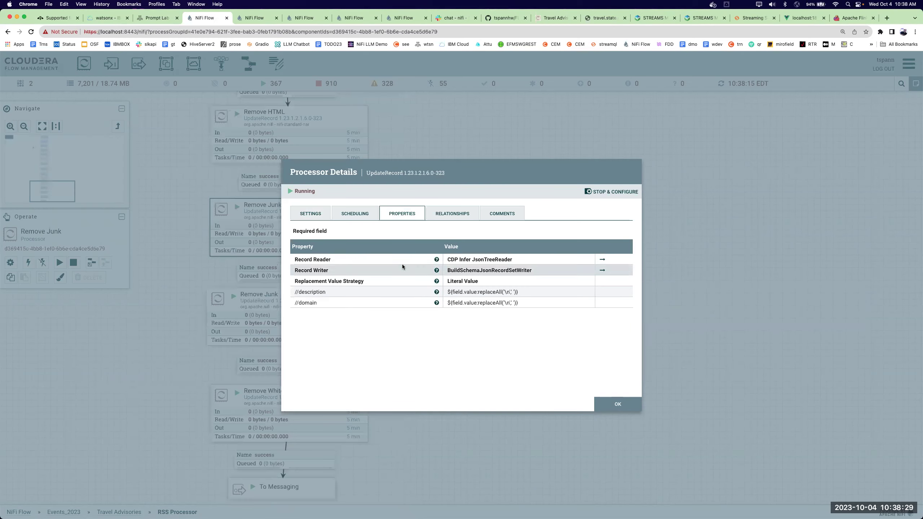
key("Escape")
- View the record update properties of the Remove HTML processor and close its details
right_click(340, 125)
left_click(364, 137)
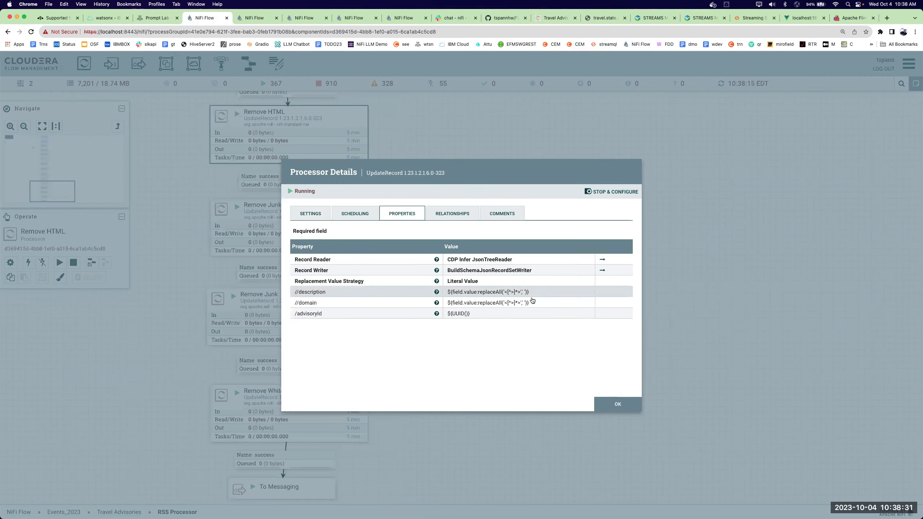
key("Escape")
- Check the configuration of the Remove Whitespace processor and of the second Remove Junk processor above it
right_click(319, 410)
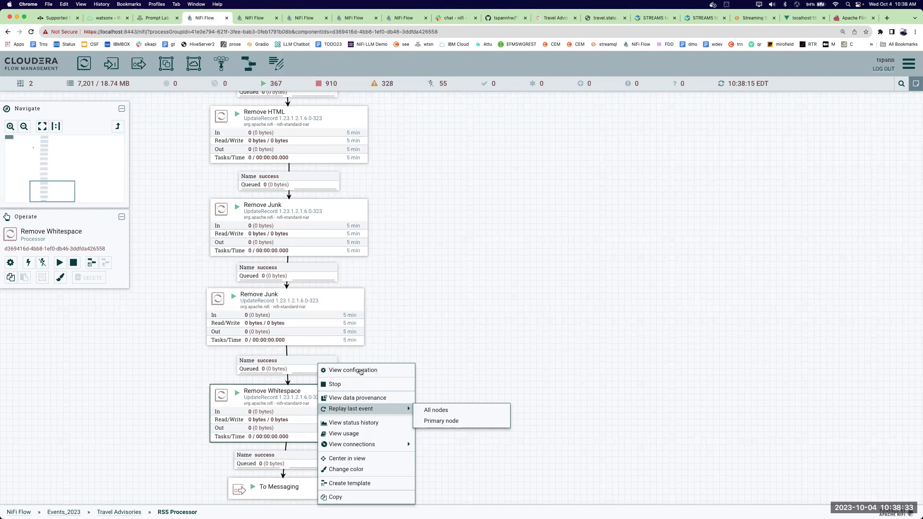
left_click(361, 370)
key("Escape")
right_click(298, 323)
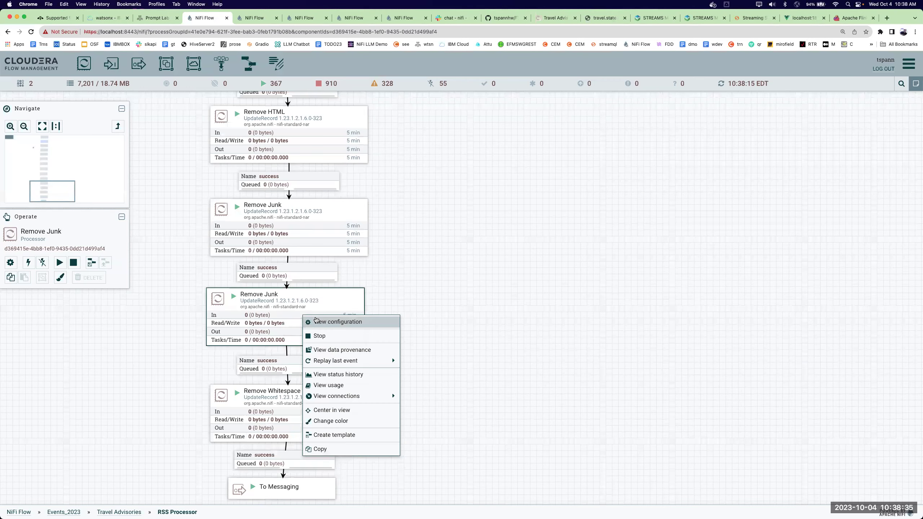
left_click(319, 320)
key("Escape")
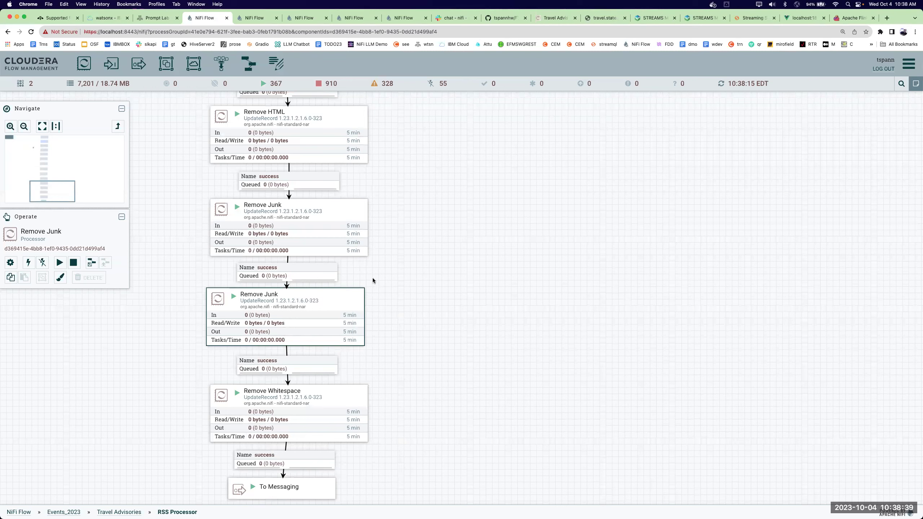
- Run the Travel Advisories US processor at the start of the flow once
scroll(456, 264, "up", 10)
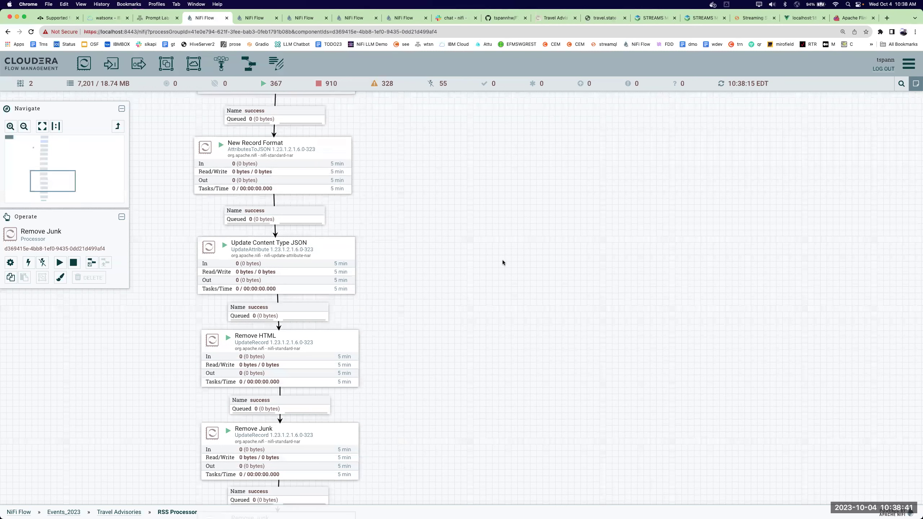
scroll(516, 313, "up", 5)
scroll(535, 386, "up", 8)
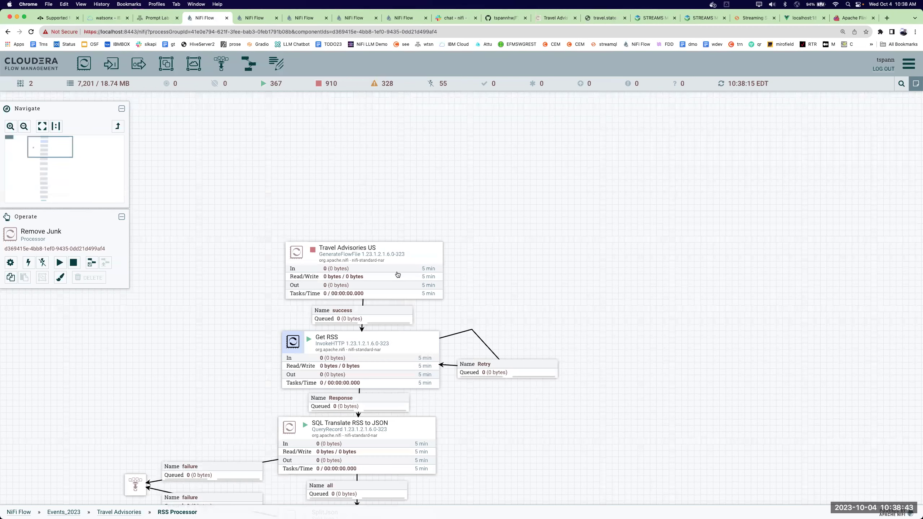
right_click(394, 273)
left_click(433, 304)
left_click(512, 284)
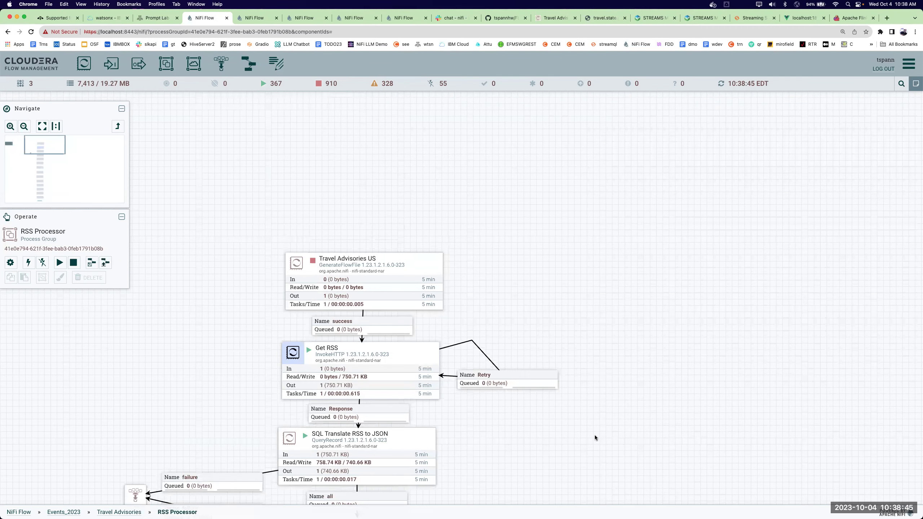
- Open the data provenance of the FlattenJson processor
scroll(544, 307, "down", 5)
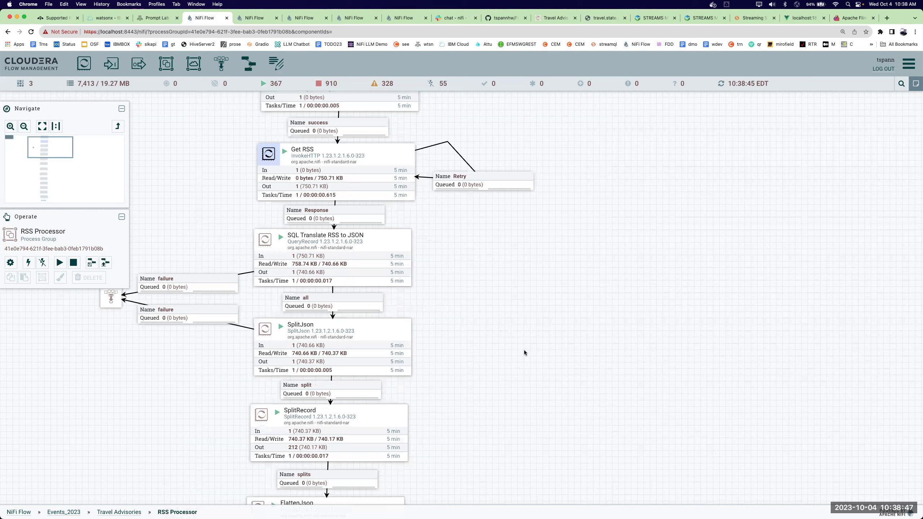
scroll(524, 349, "down", 7)
right_click(365, 245)
left_click(398, 277)
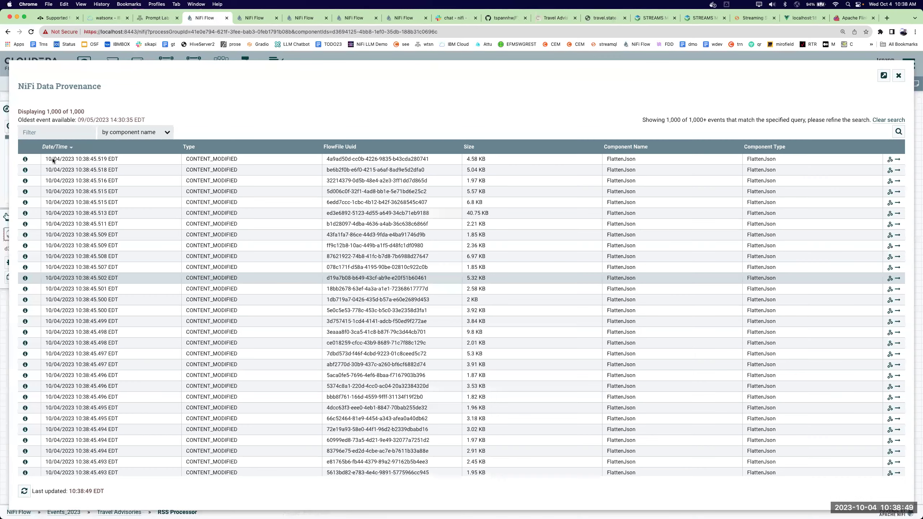
- View the output content of the newest FlattenJson provenance event in formatted form
left_click(25, 159)
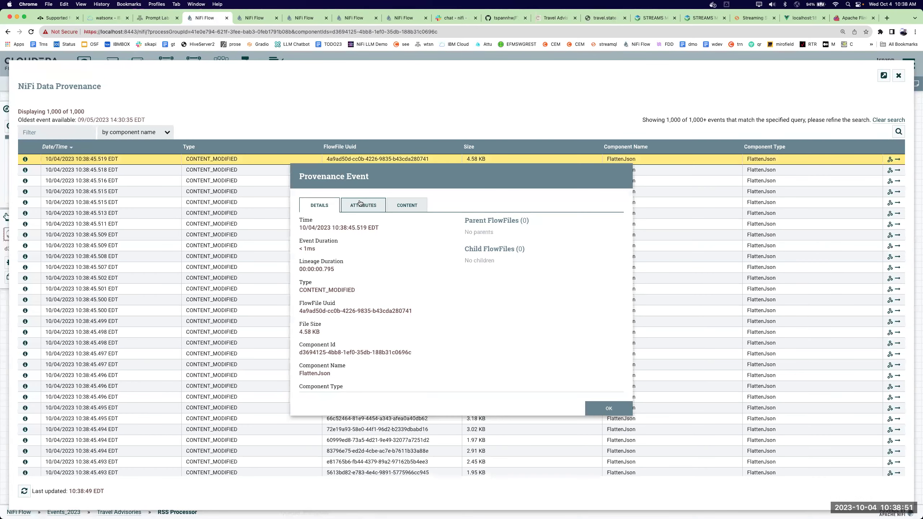
left_click(414, 208)
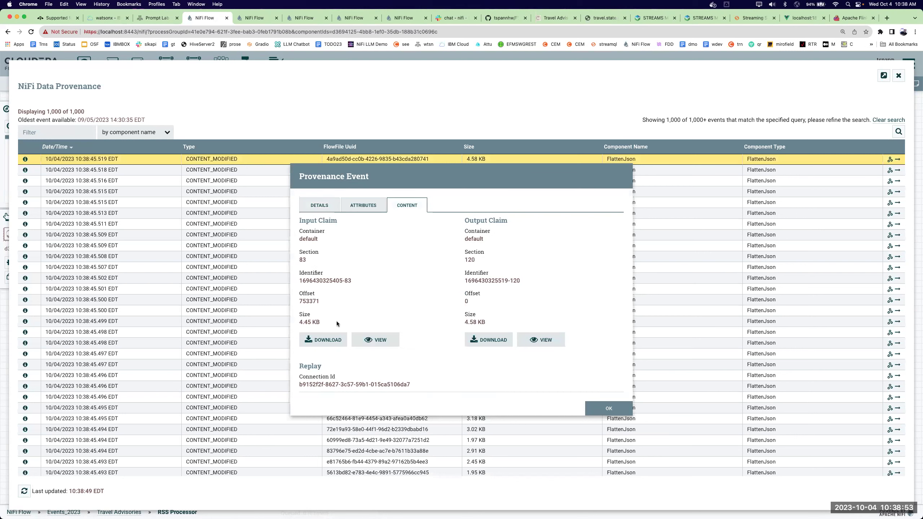
left_click(534, 338)
left_click(113, 95)
left_click(113, 118)
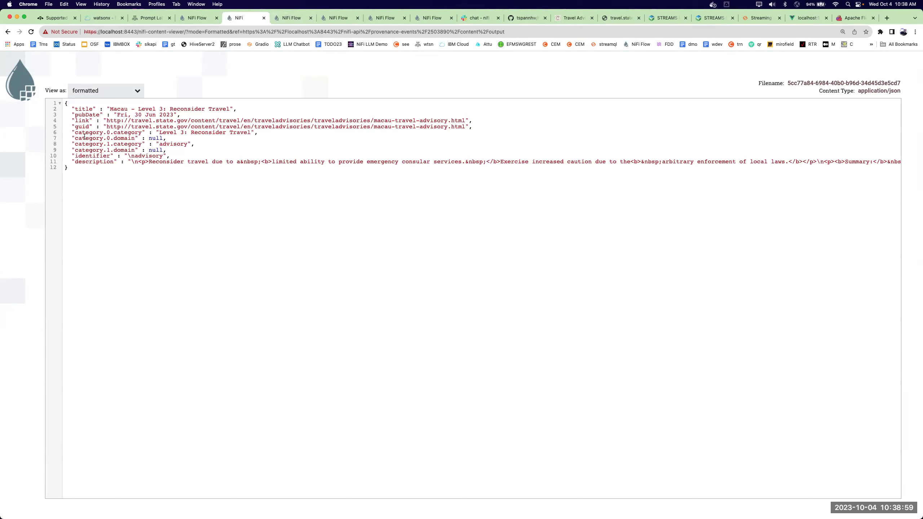
- Highlight the category lines in the flattened JSON, and close the content viewer and the provenance list
left_click_drag(73, 134, 191, 148)
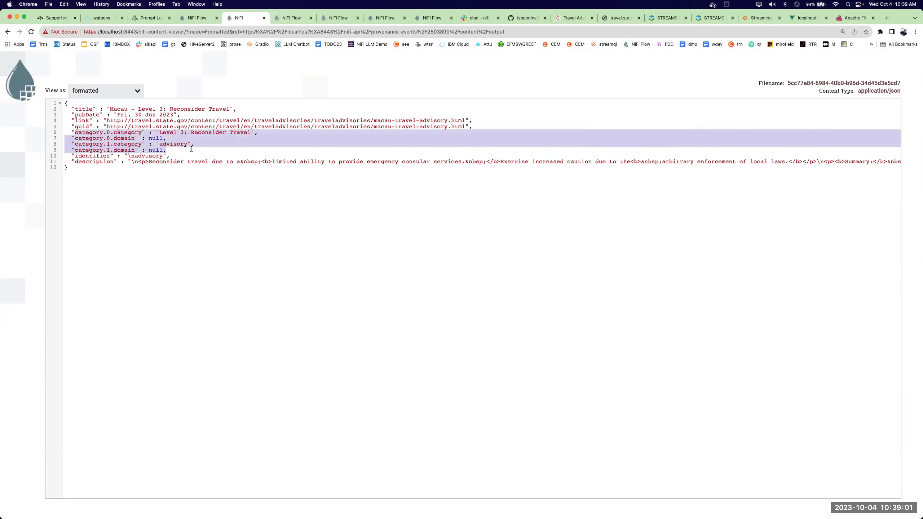
left_click(263, 17)
key("Escape")
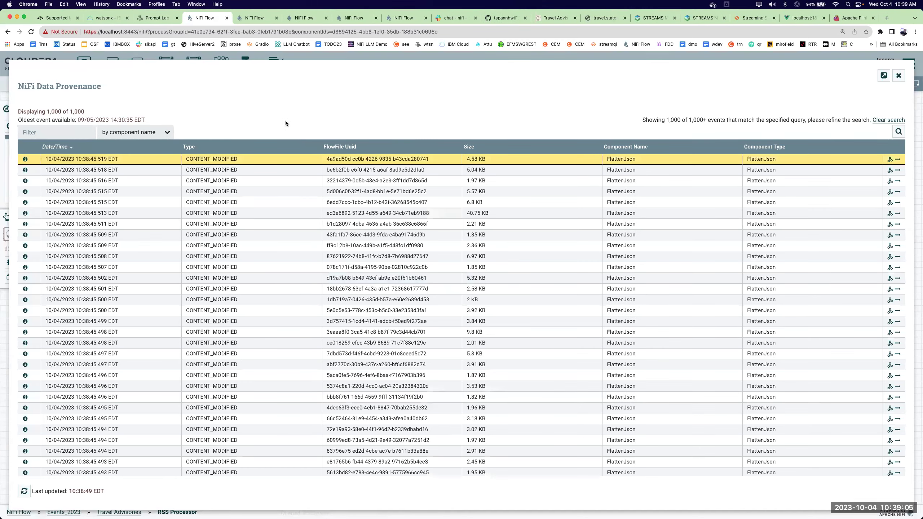
key("Escape")
- Switch to the Transit Kafka flow and examine its Kafka, chat message and e-mail branches
left_click(248, 18)
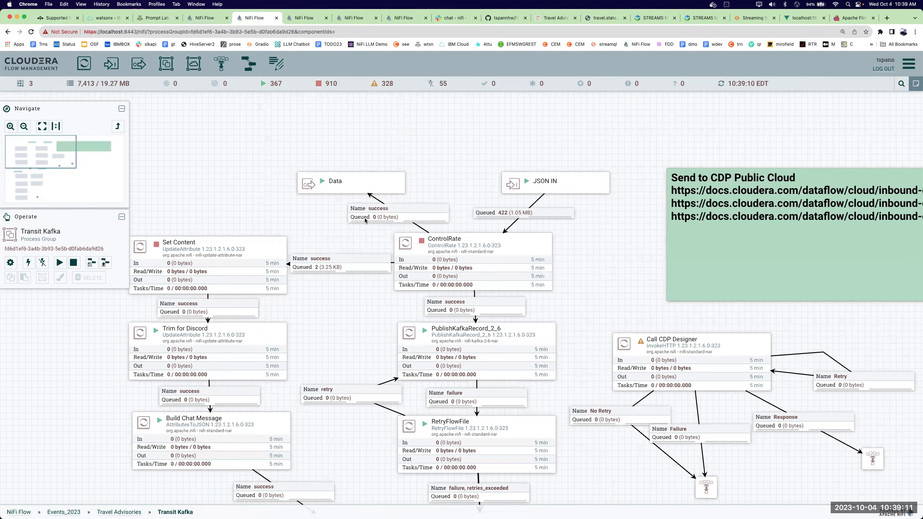
left_click_drag(569, 273, 556, 265)
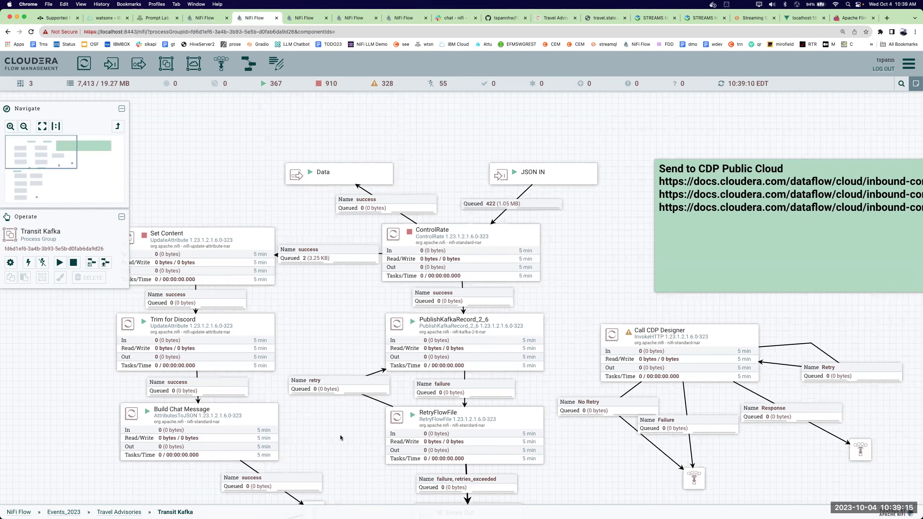
left_click_drag(346, 329, 348, 203)
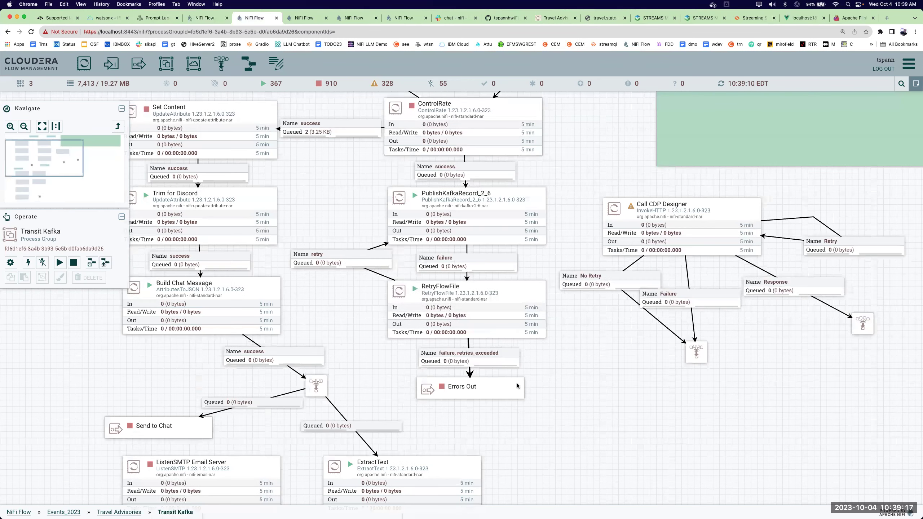
left_click_drag(517, 386, 520, 326)
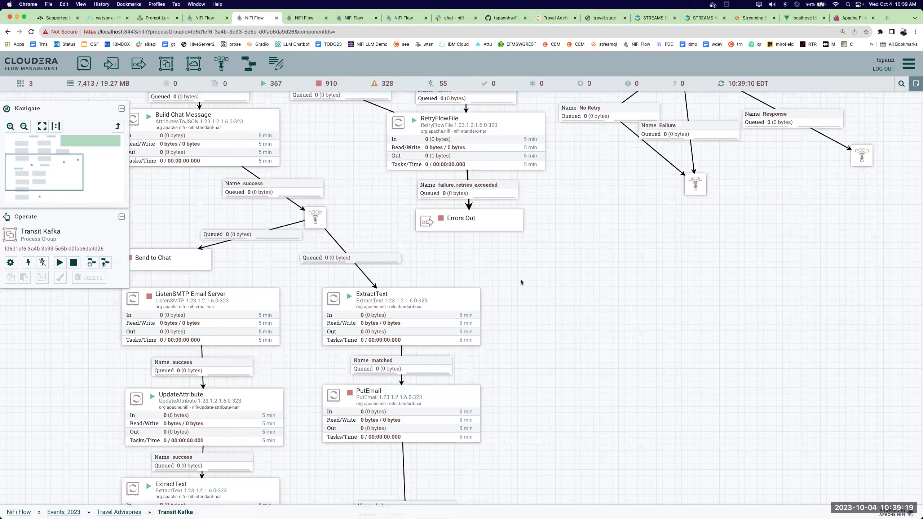
scroll(521, 282, "down", 3)
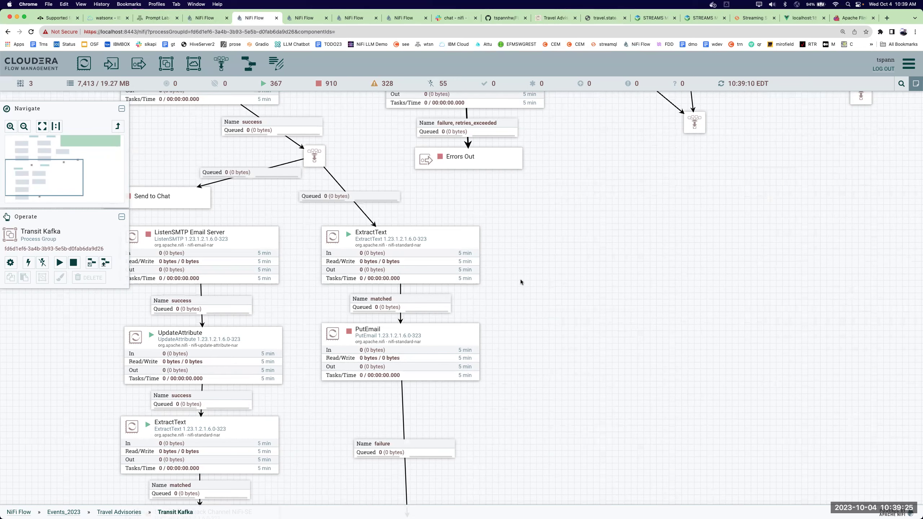
- Check the properties of the ListenSMTP Email Server processor and close its configuration
right_click(234, 236)
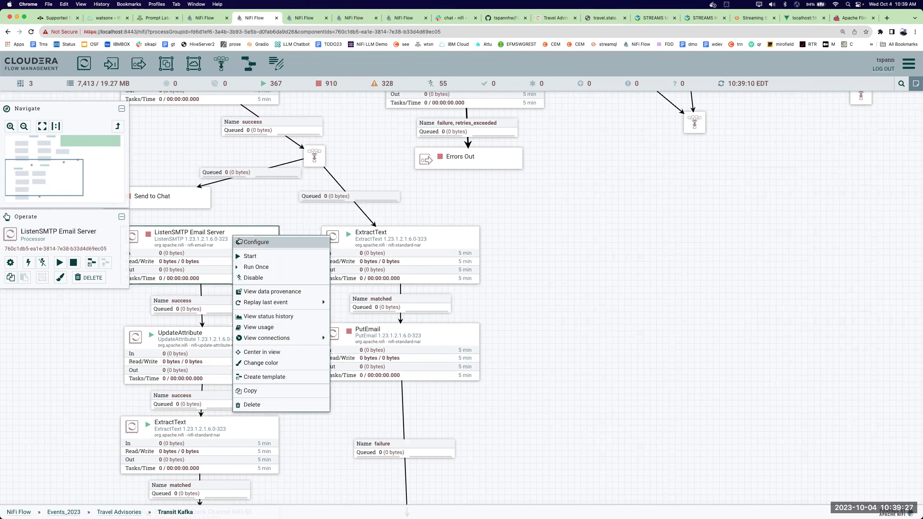
left_click(254, 242)
left_click(396, 213)
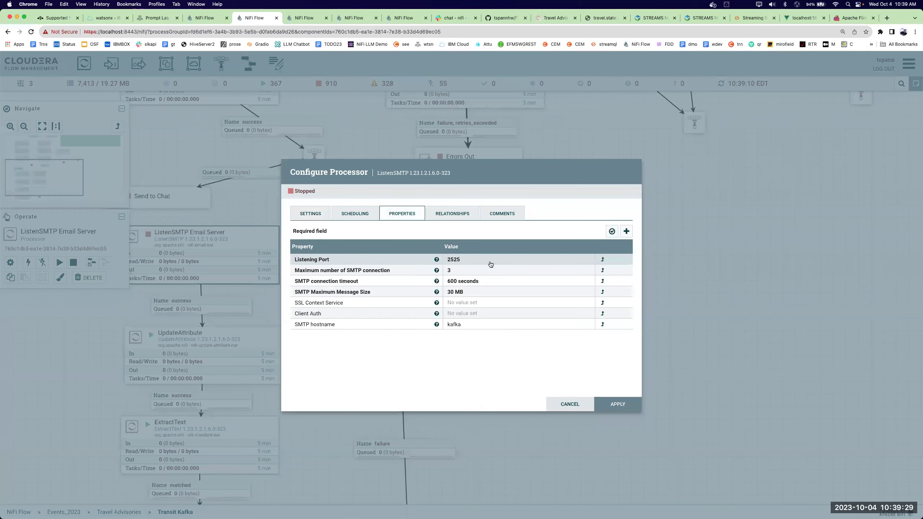
key("Escape")
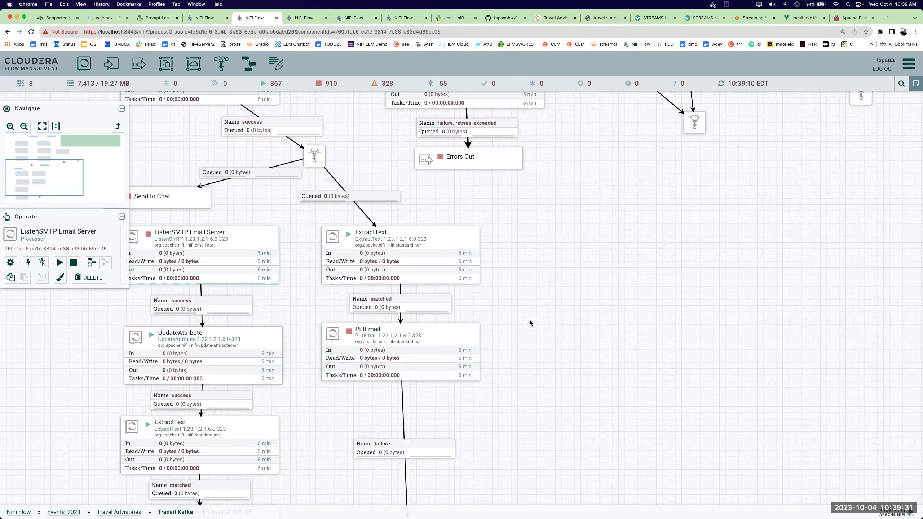
- Look over the branch ending in the Slack message processor and start the PutEmail processor
left_click_drag(529, 320, 598, 244)
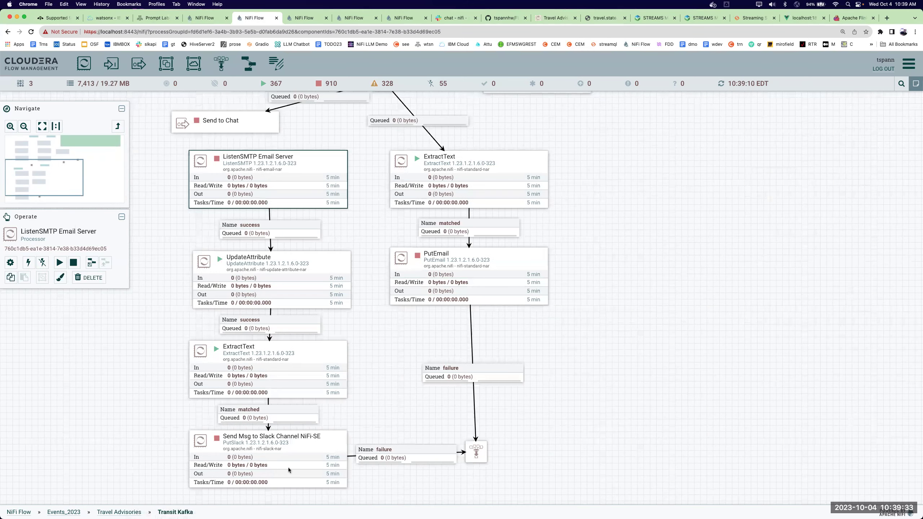
left_click_drag(269, 442, 250, 500)
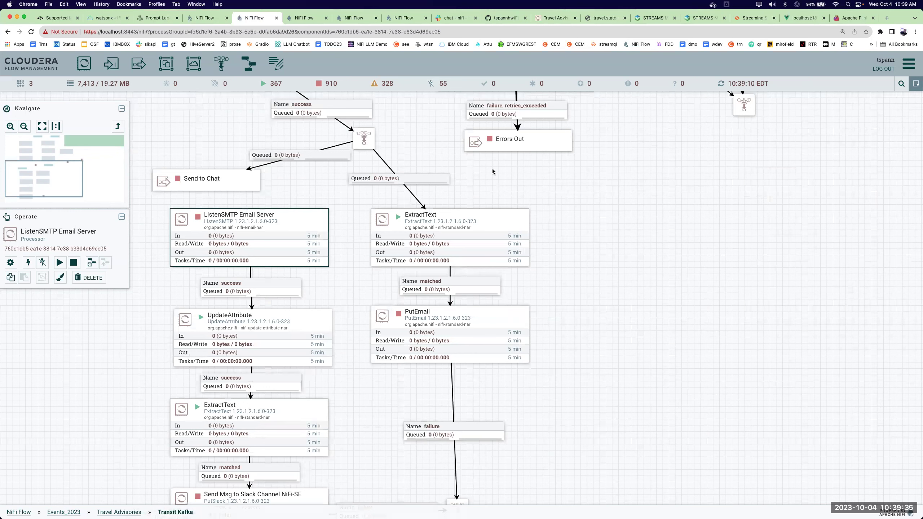
right_click(450, 336)
left_click(472, 346)
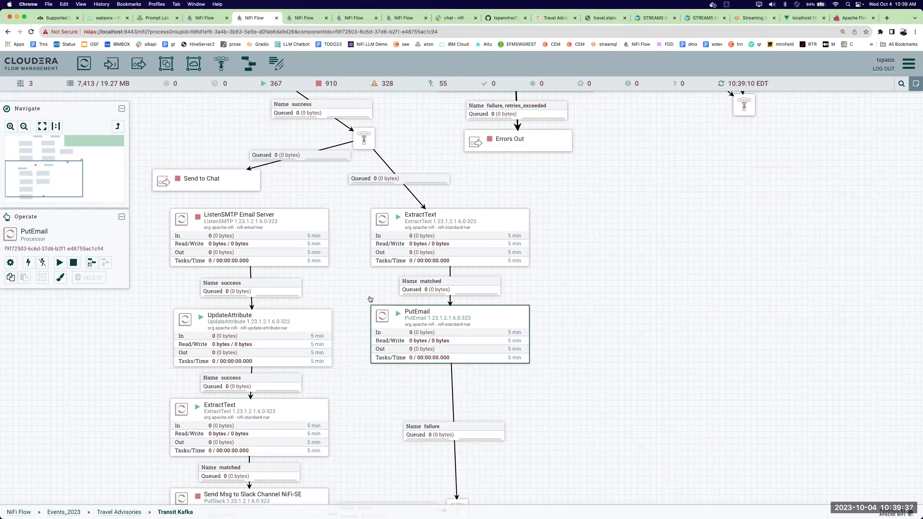
- Start the ListenSMTP Email Server and the Send Msg to Slack Channel NiFi-SE processors
right_click(293, 239)
left_click_drag(366, 431, 379, 379)
right_click(272, 396)
left_click(306, 348)
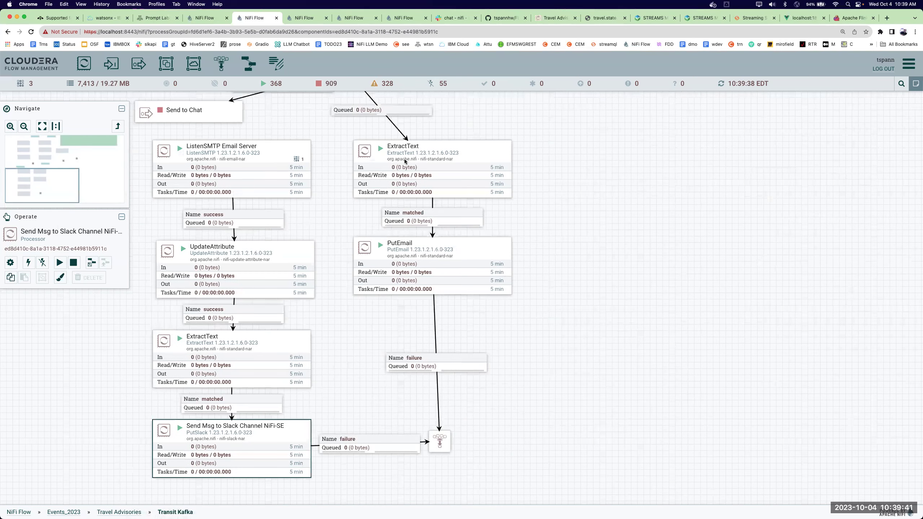
- Start the Set Content processor to pass on its queued messages, and stop it again
left_click_drag(405, 162, 428, 380)
right_click(330, 189)
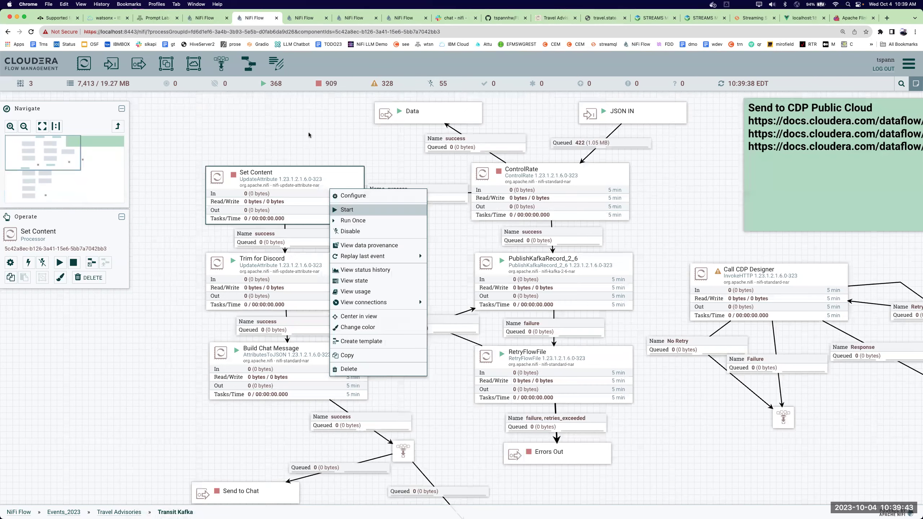
left_click(353, 209)
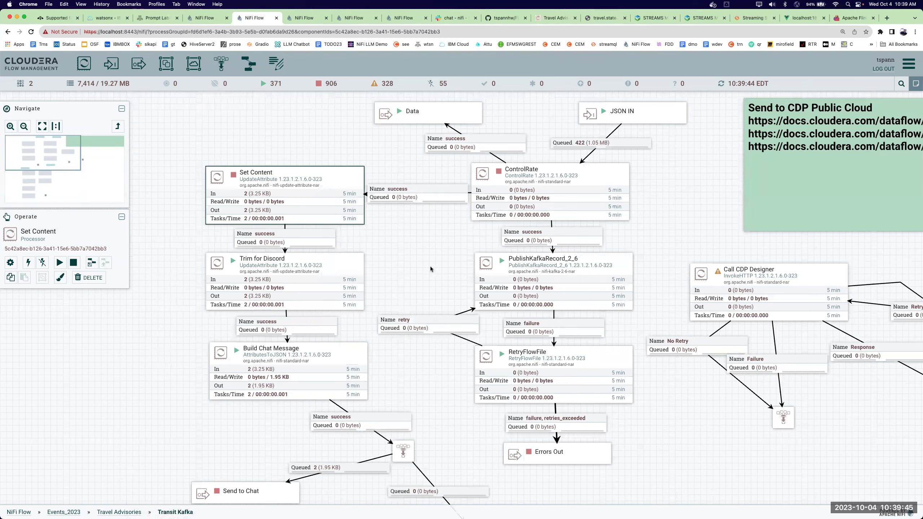
- Refresh the Transit Kafka canvas and check the statistics of the e-mail processors
scroll(434, 250, "down", 5)
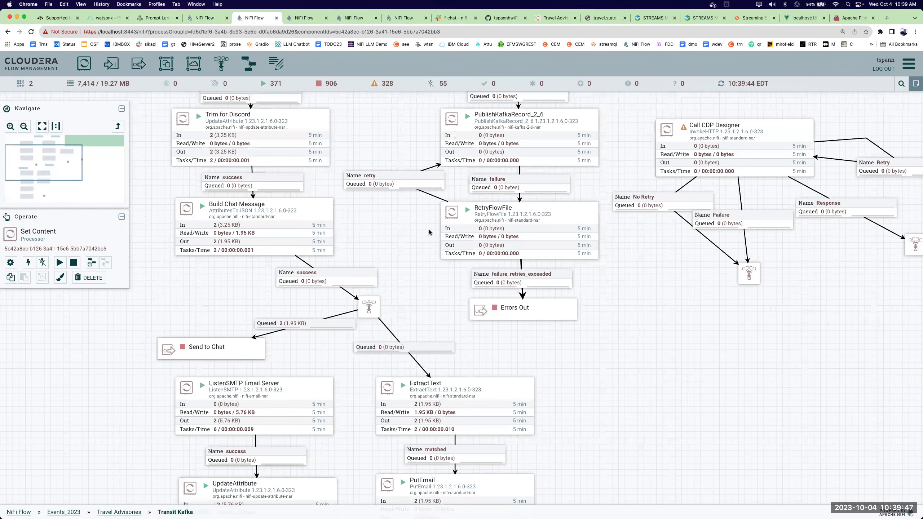
scroll(428, 228, "down", 3)
right_click(307, 287)
left_click(320, 291)
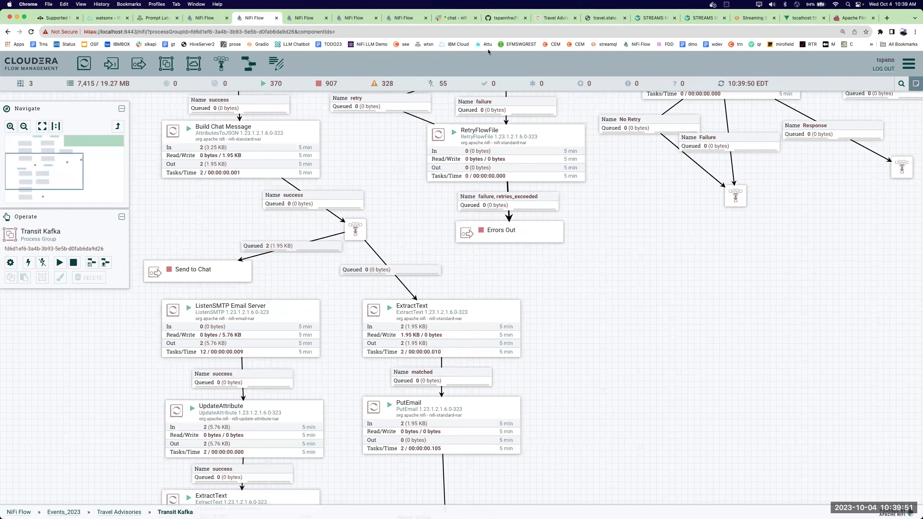
- Switch to Slack and read the newly posted advisory e-mails in the mail channel
left_click(447, 19)
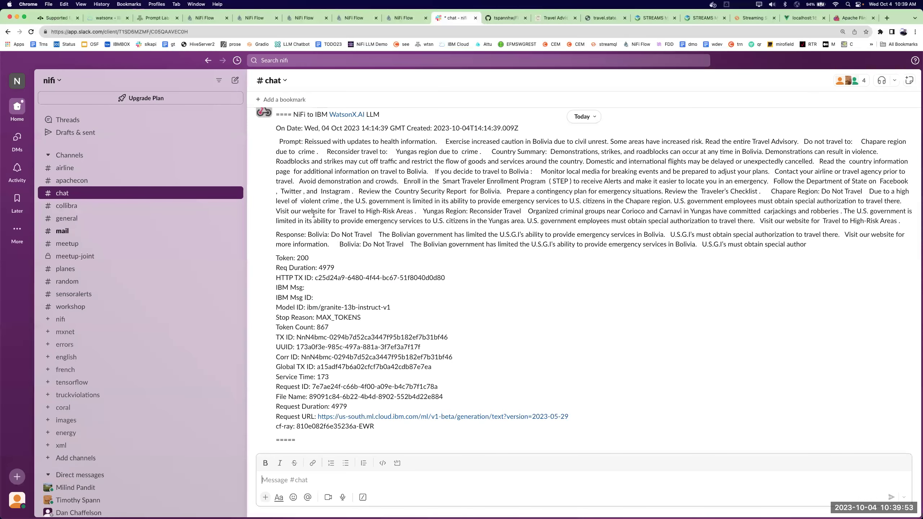
left_click(119, 232)
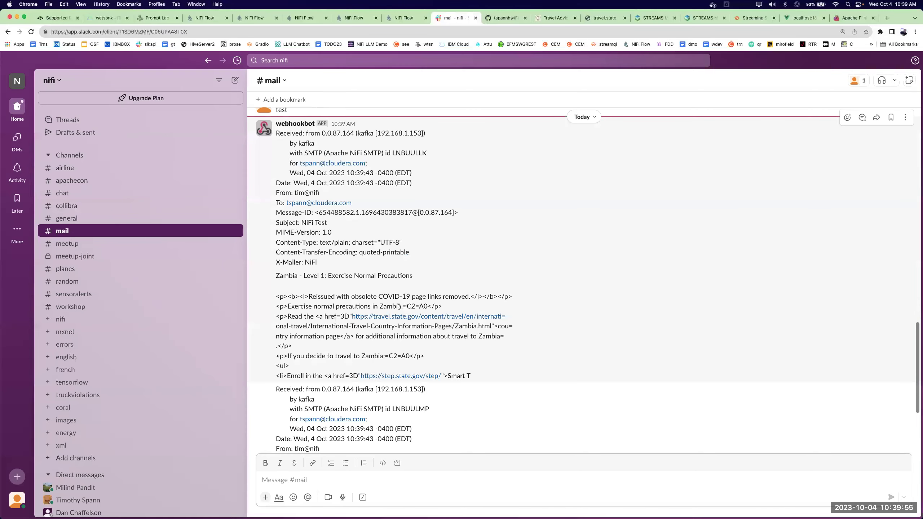
scroll(399, 307, "down", 5)
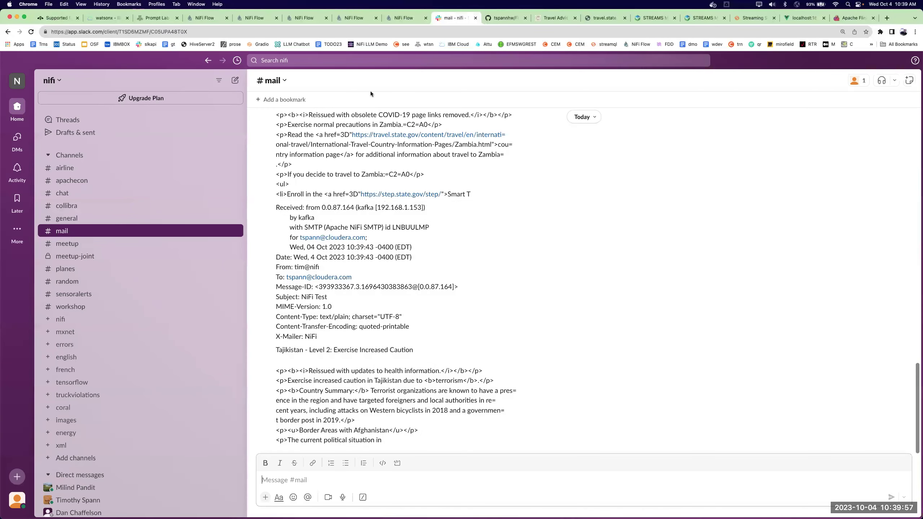
- Return to the Transit Kafka flow, start the ControlRate processor and refresh the canvas
left_click(205, 18)
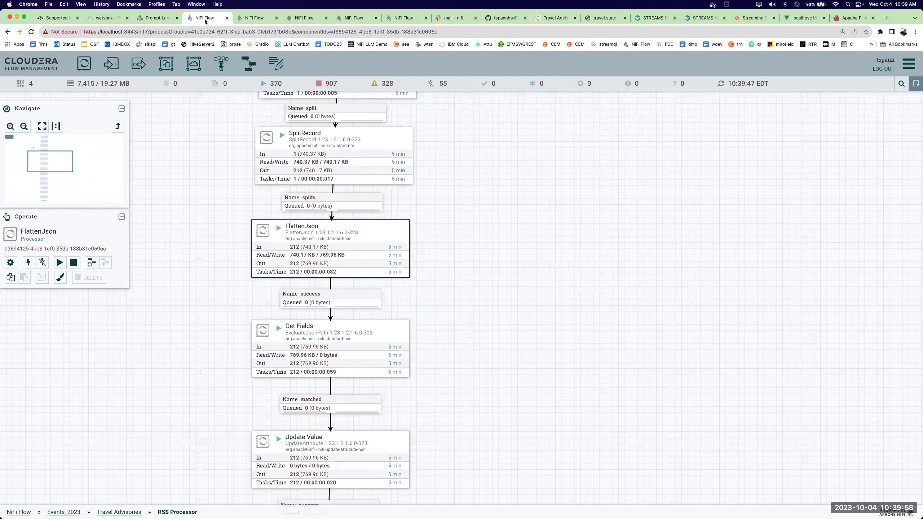
left_click(236, 17)
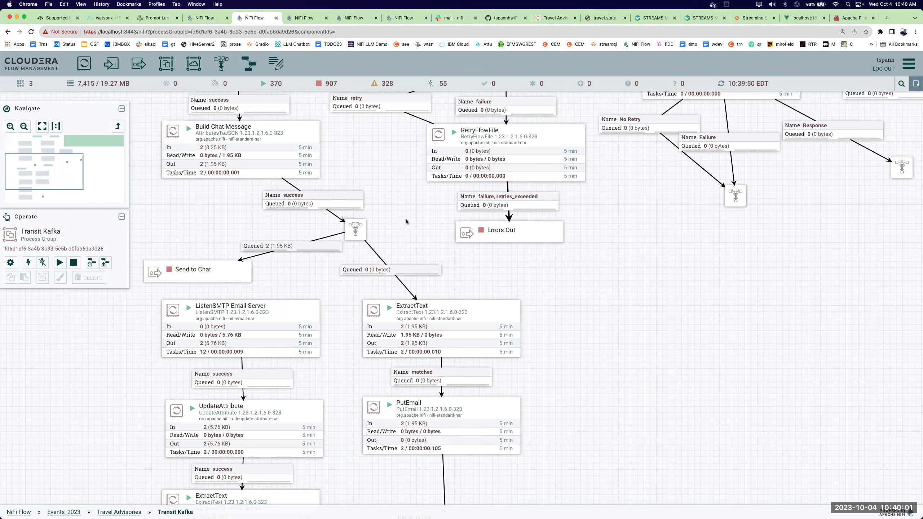
left_click_drag(382, 181, 383, 184)
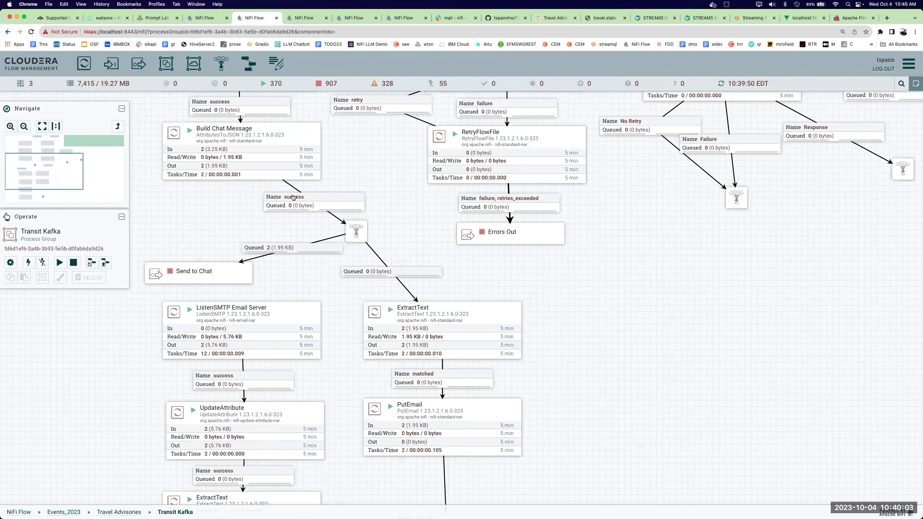
scroll(292, 197, "up", 10)
right_click(538, 206)
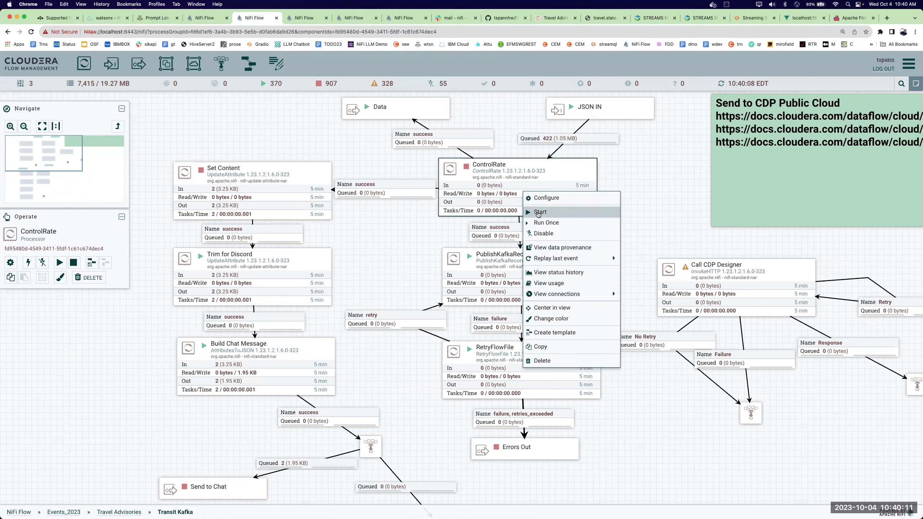
left_click(540, 213)
right_click(655, 166)
left_click(655, 165)
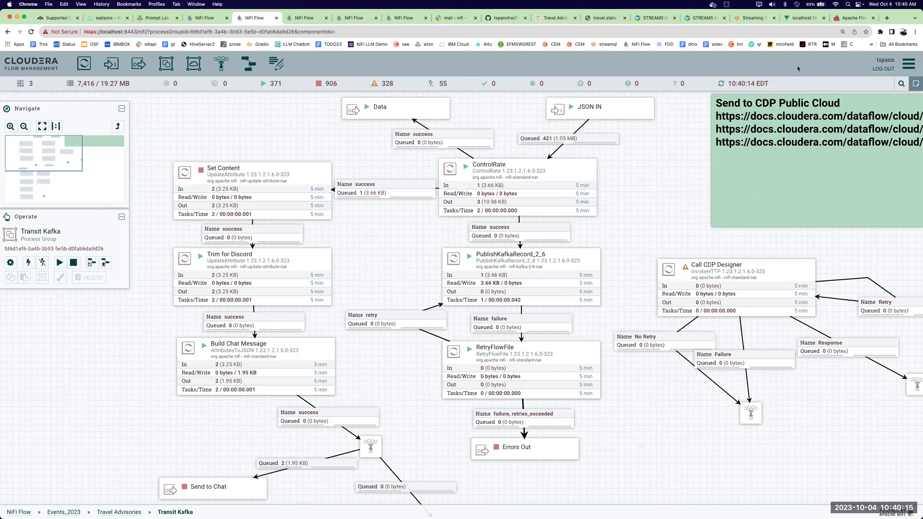
- Switch to the traveladvisories job in SQL Stream Builder, enlarge its results pane and widen the title column
left_click(753, 19)
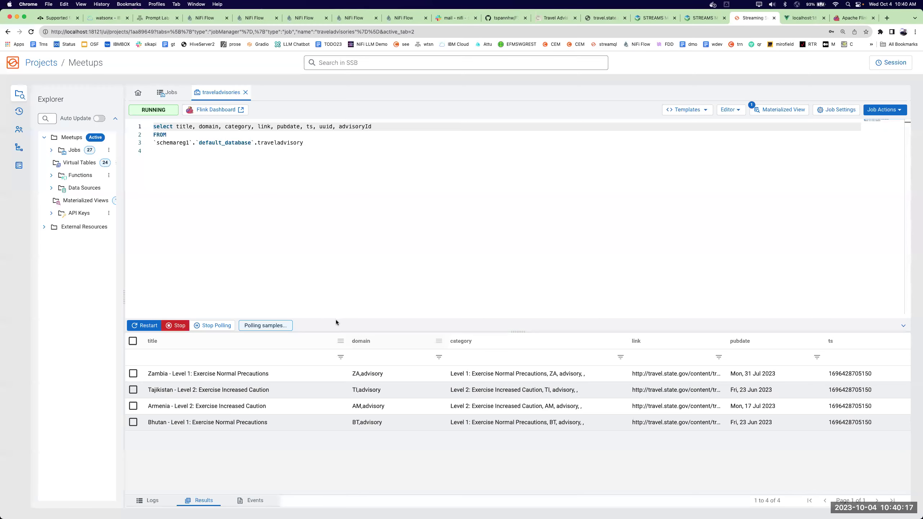
left_click_drag(339, 331, 356, 184)
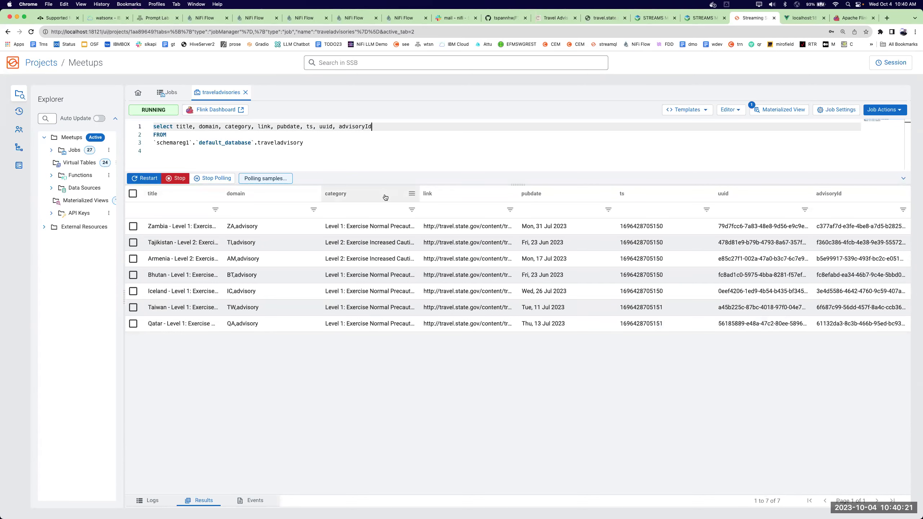
left_click_drag(223, 197, 303, 207)
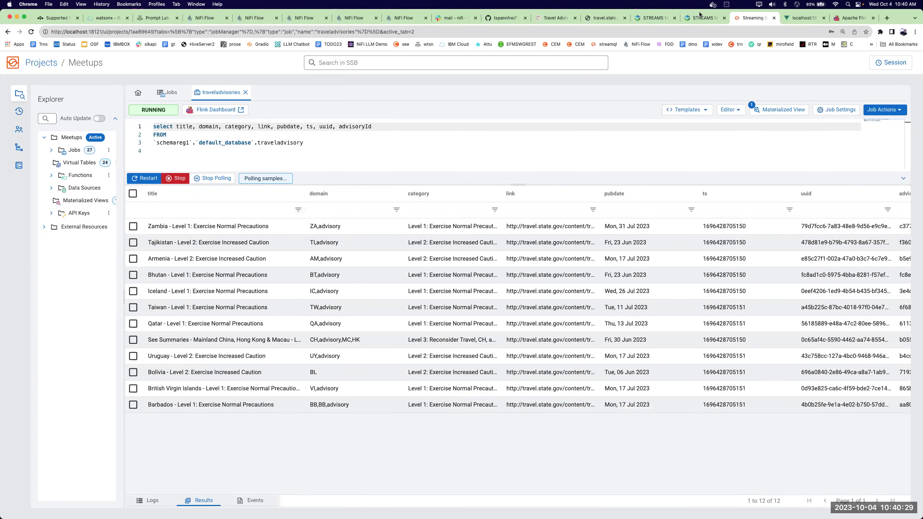
- View the travel advisories returned as JSON by the local REST query
left_click(792, 18)
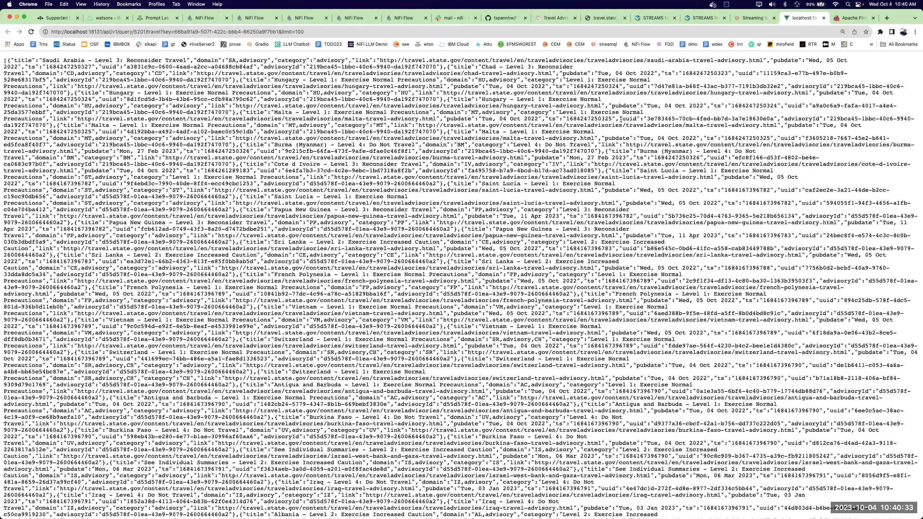
- Switch to the Apache Flink Dashboard, open the running traveladvisories job and view its source task's details
left_click(846, 18)
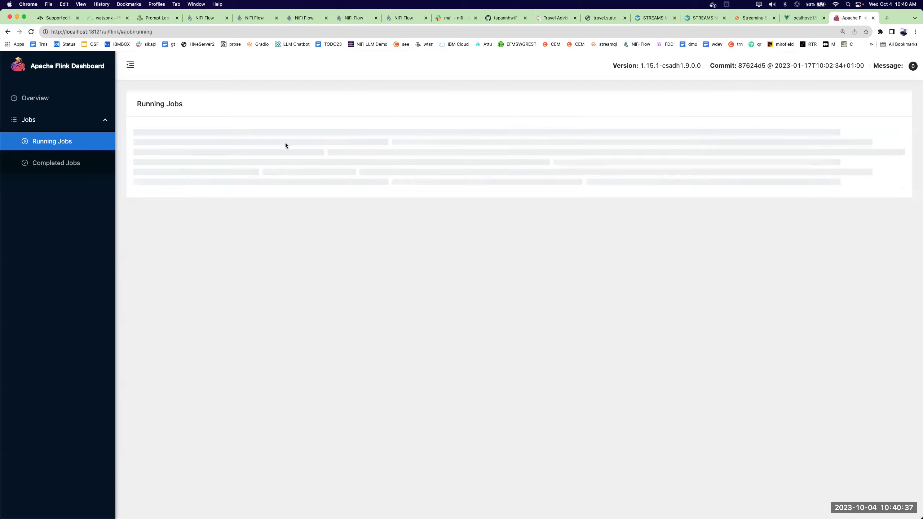
left_click(171, 156)
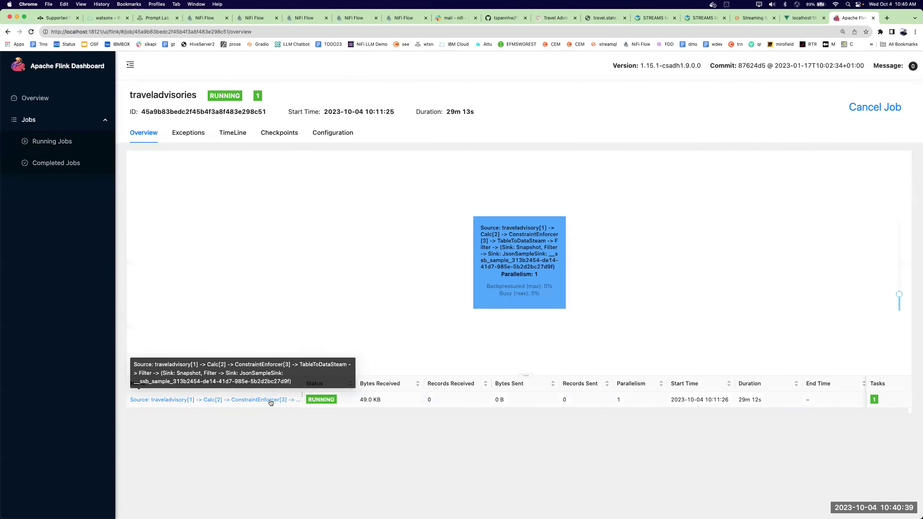
left_click(270, 400)
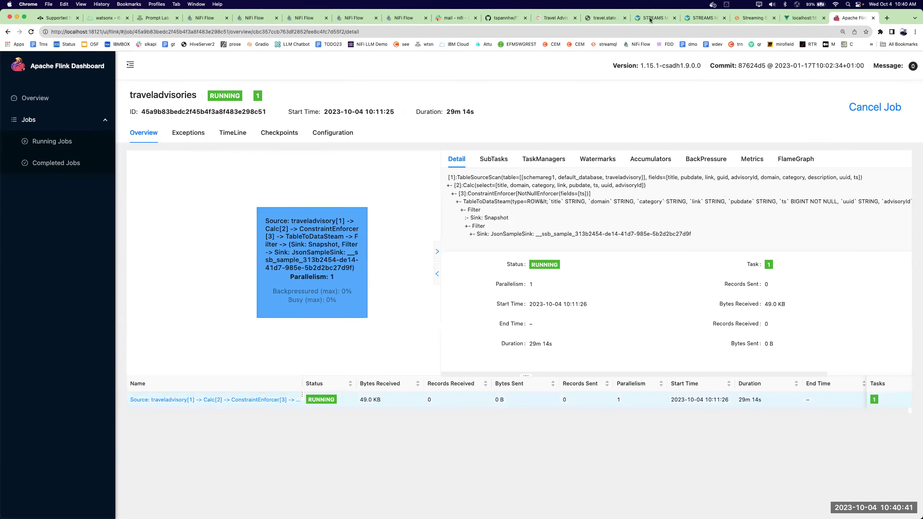
- Check the traveladvisories results in SQL Stream Builder, then return to the Transit Kafka flow and refresh the canvas
left_click(737, 19)
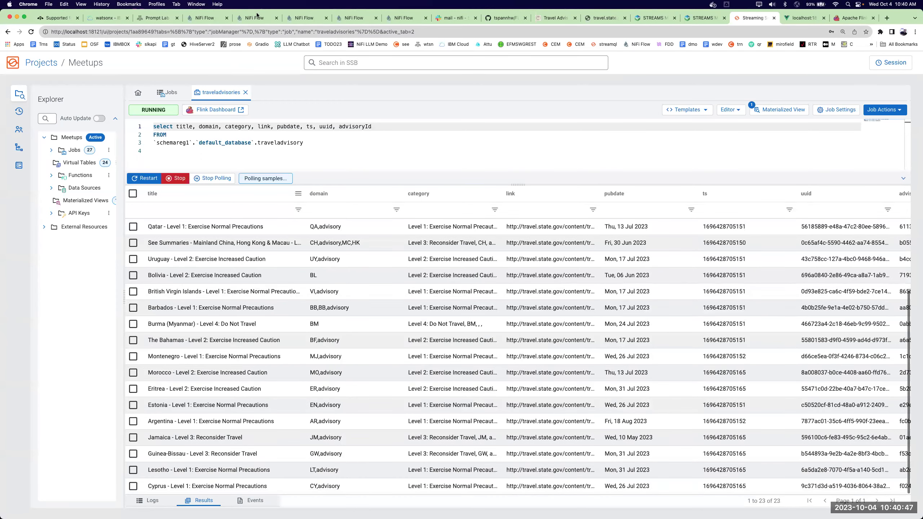
left_click(255, 18)
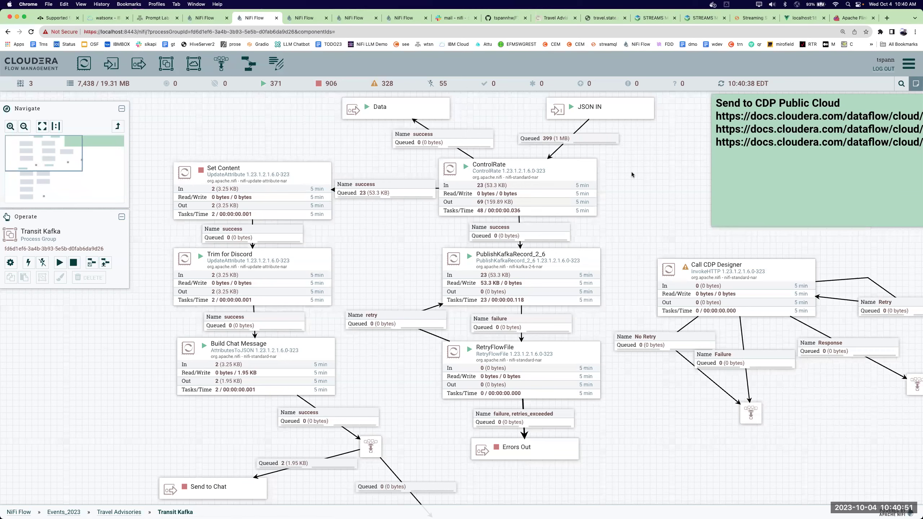
right_click(604, 208)
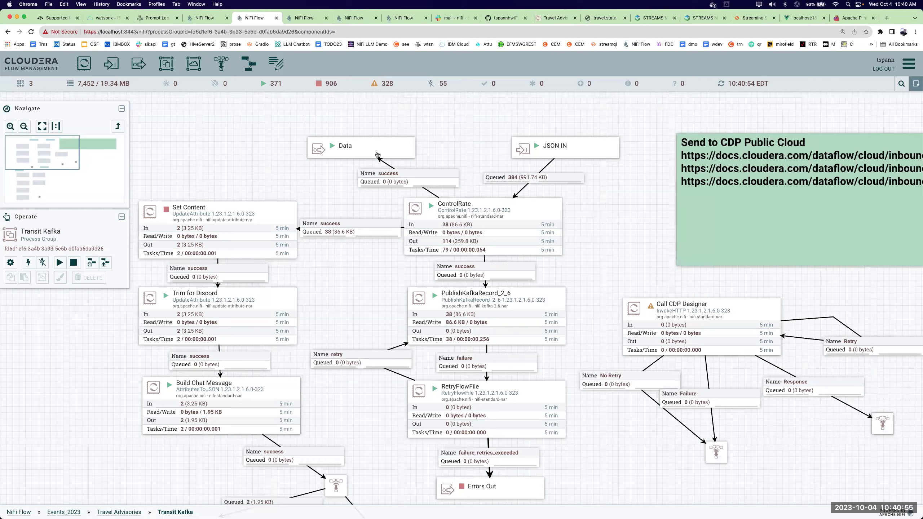
- Refresh the IBM_DB2 flow and review the properties of the Insert into DB2 Table processor
left_click(304, 18)
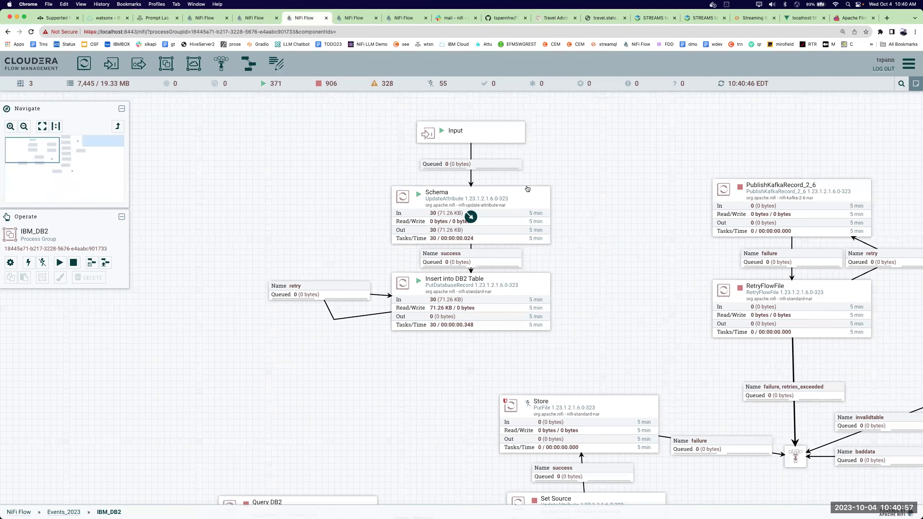
right_click(595, 169)
scroll(613, 213, "up", 1)
scroll(647, 226, "up", 1)
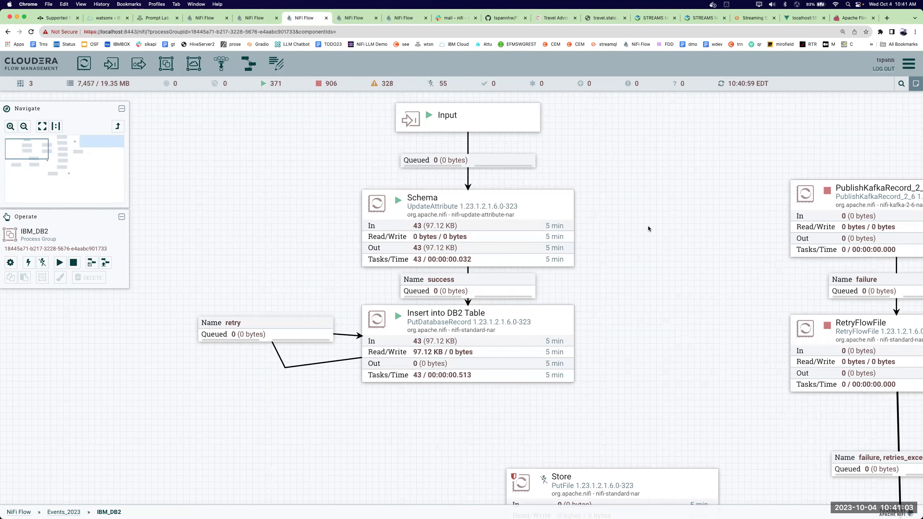
right_click(493, 336)
left_click(513, 338)
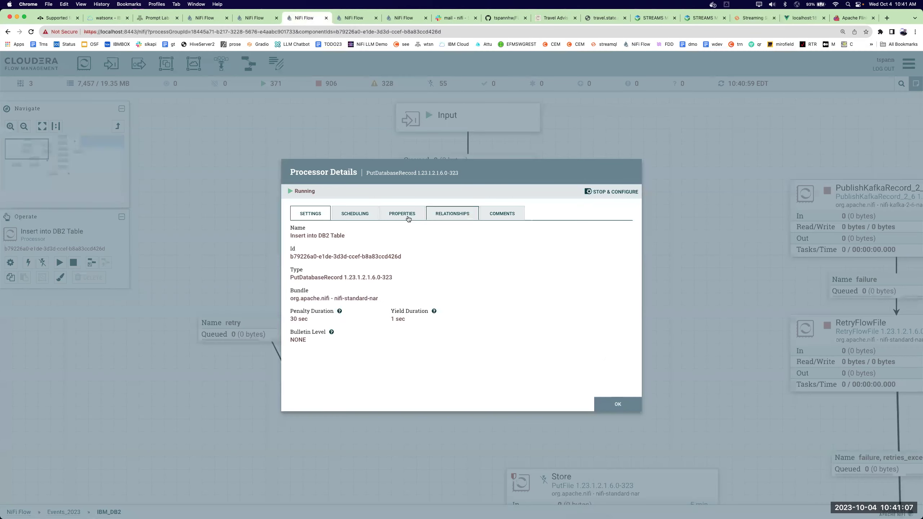
left_click(405, 217)
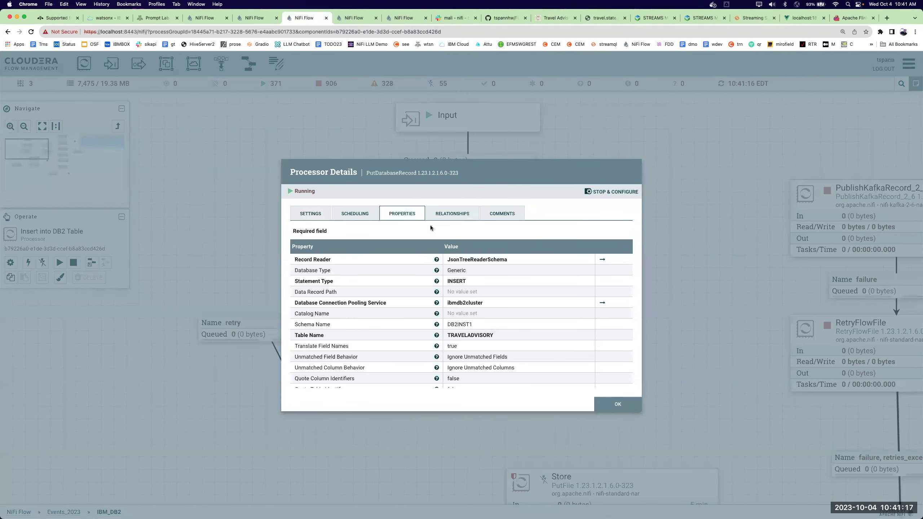
key("Escape")
- Browse the available processor types matching "put" without adding one to the flow
left_click_drag(264, 202, 264, 202)
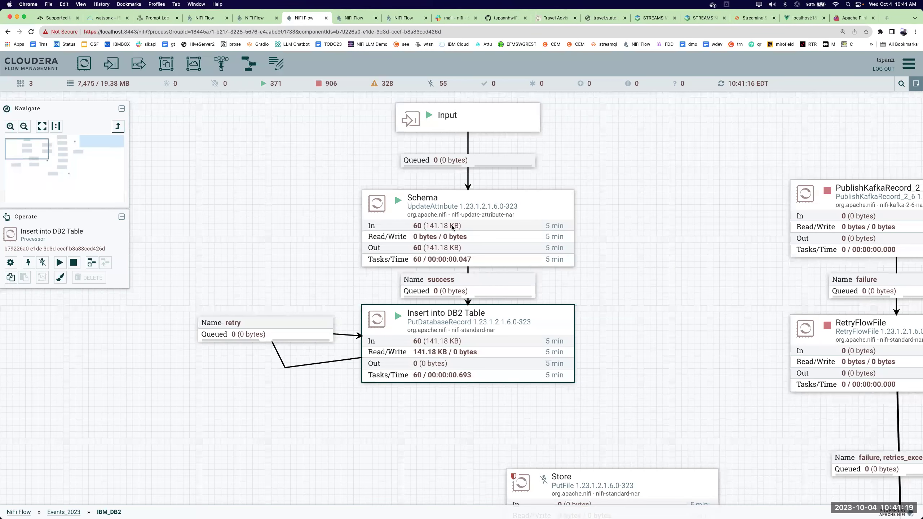
type("put")
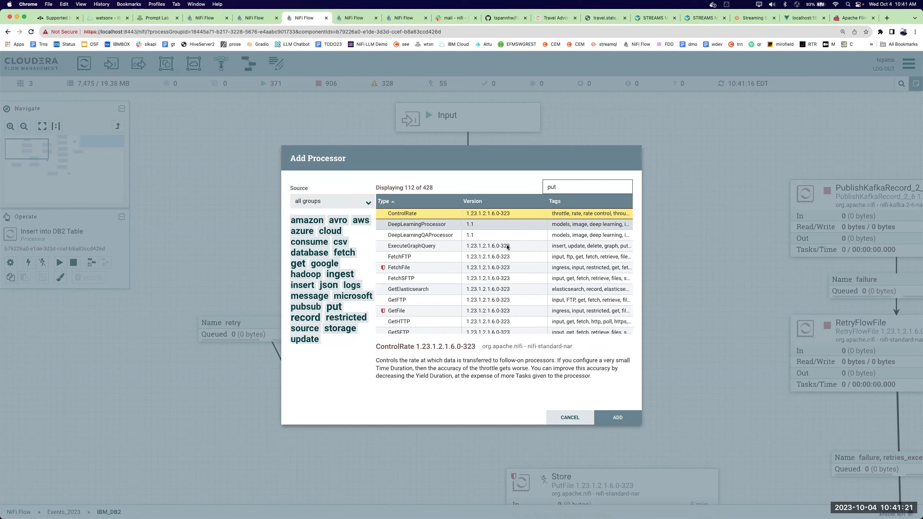
scroll(413, 224, "down", 3)
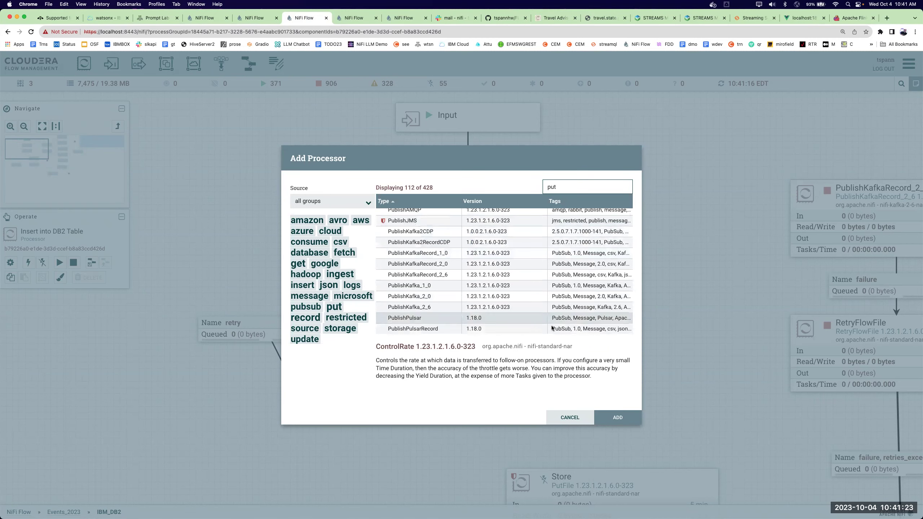
left_click(570, 411)
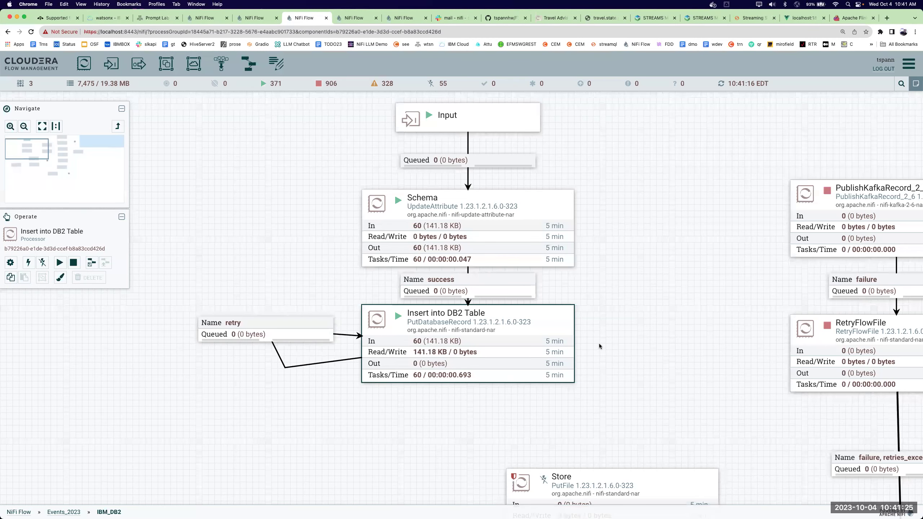
- Inspect the attributes of the latest SEND event in the Insert into DB2 Table processor's data provenance, then refresh the flow
right_click(513, 329)
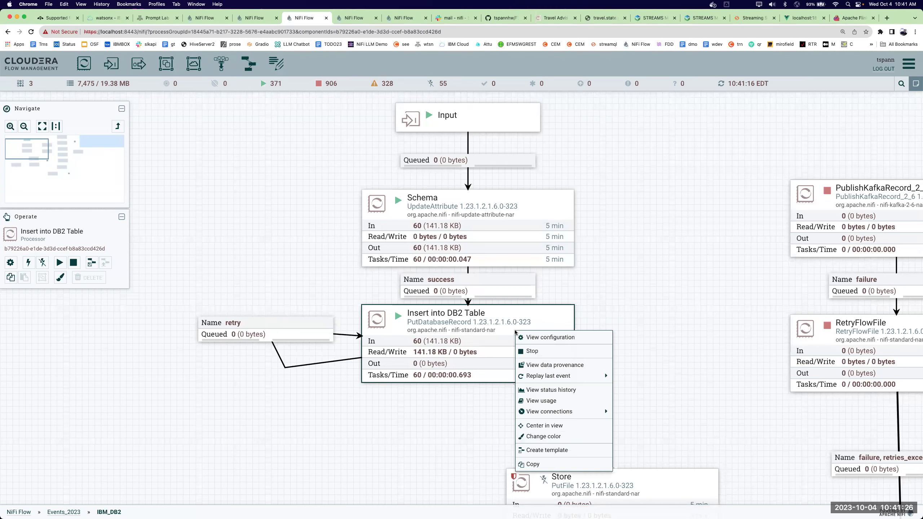
left_click(538, 365)
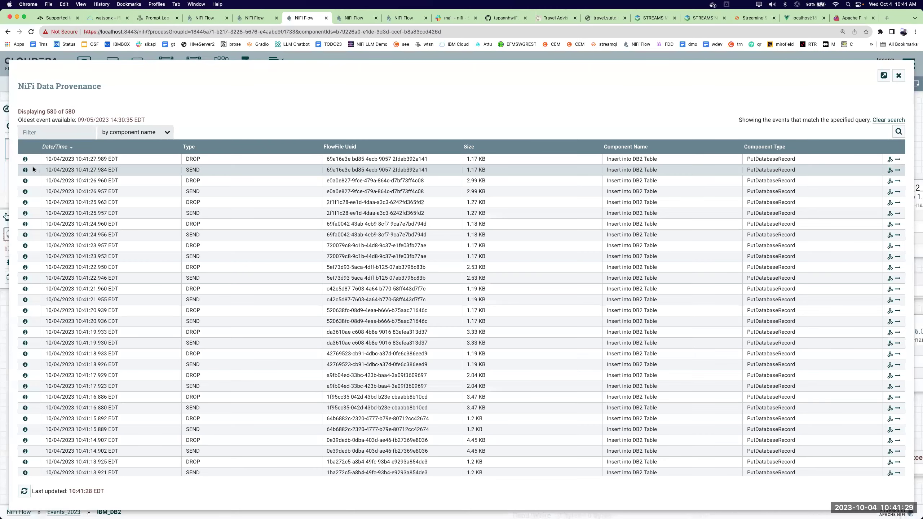
left_click(25, 170)
left_click(365, 205)
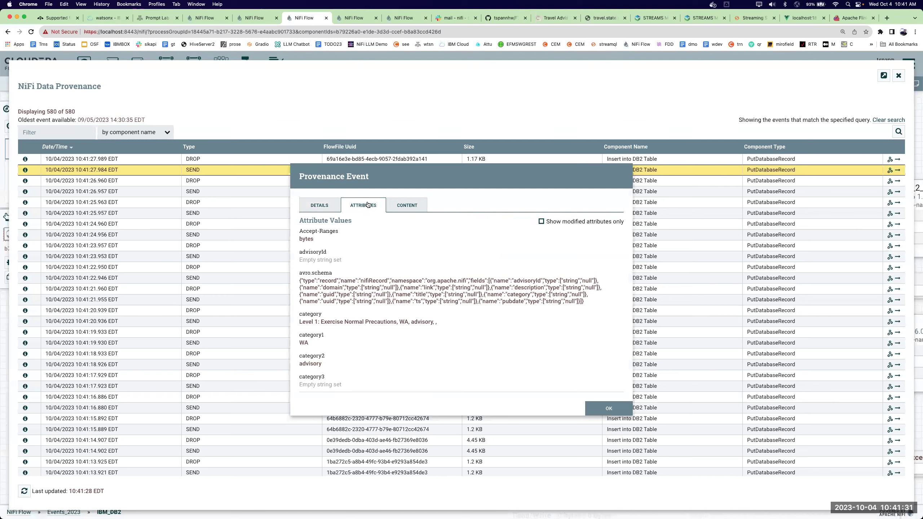
left_click(540, 221)
key("Escape")
key("Escape")
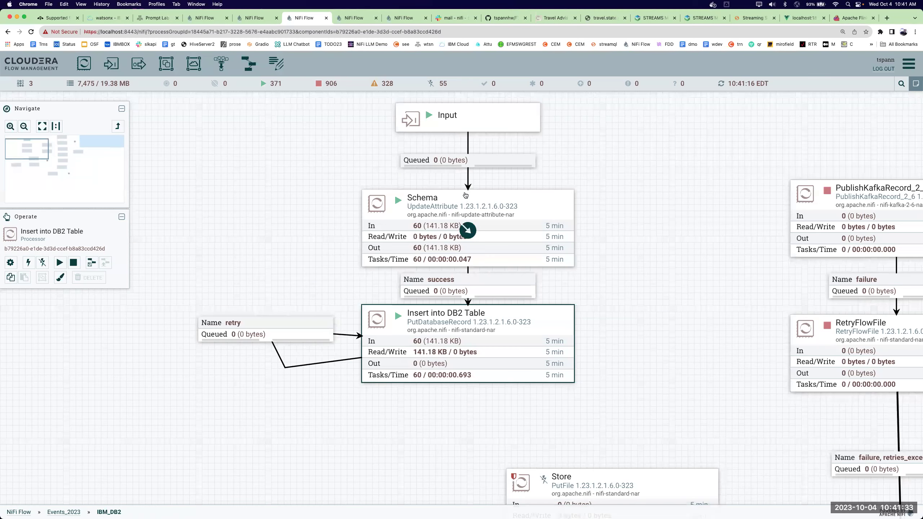
right_click(647, 236)
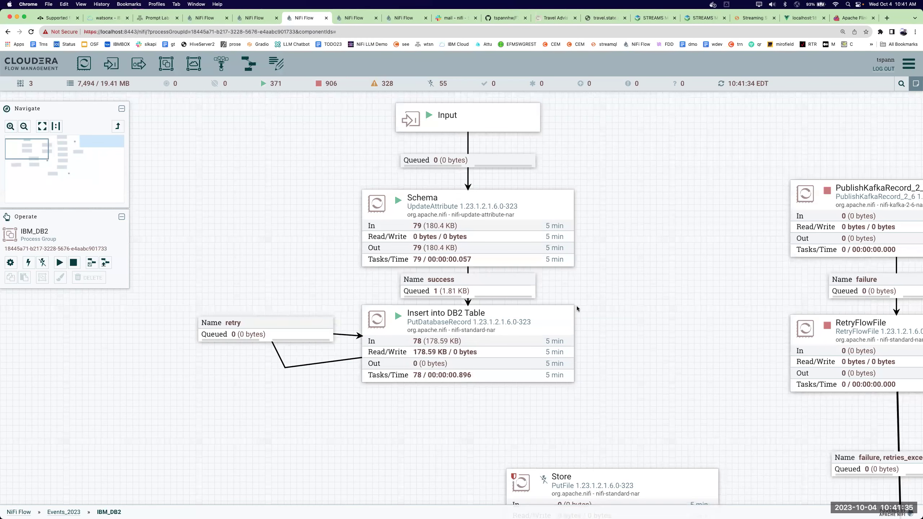
- Switch to DBeaver and view the TRAVELADVISORY table's column definitions and stored rows
key("super+Tab")
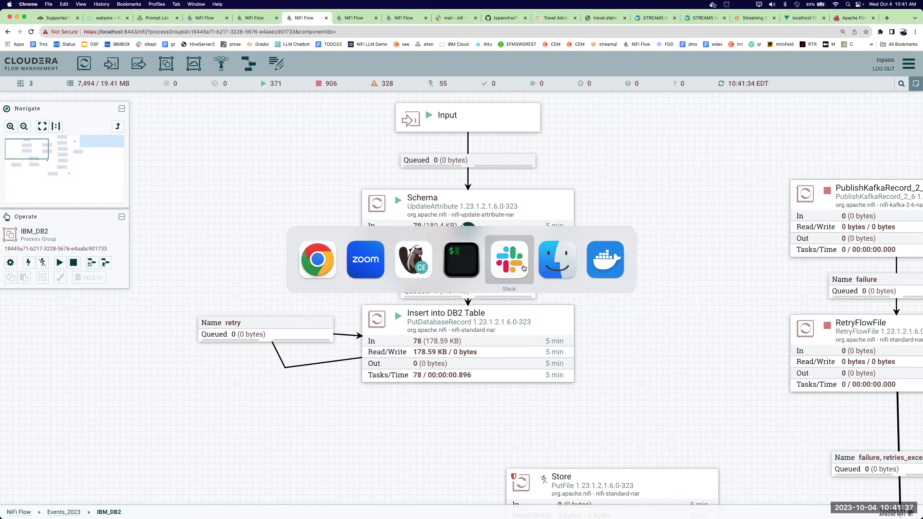
key("super+Tab")
key("super+Tab")
key("super+Tab")
key("super+Tab")
key("super+Tab")
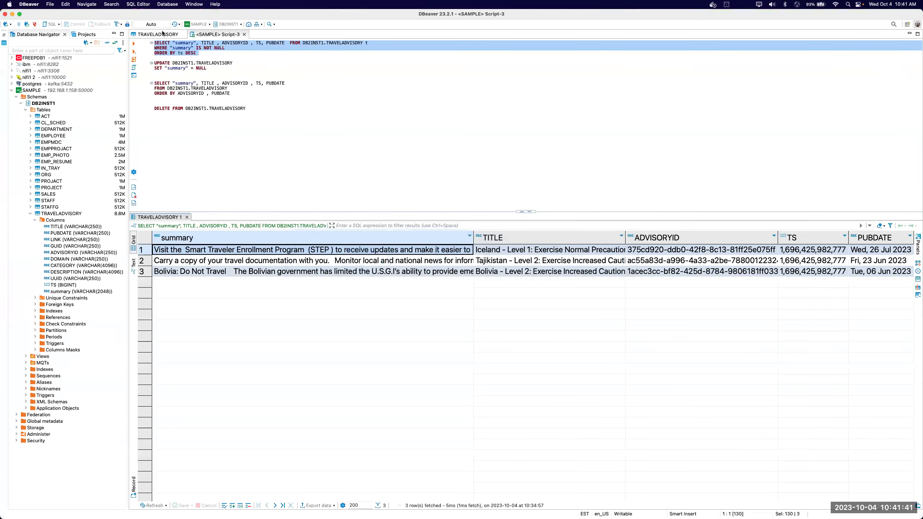
left_click(157, 34)
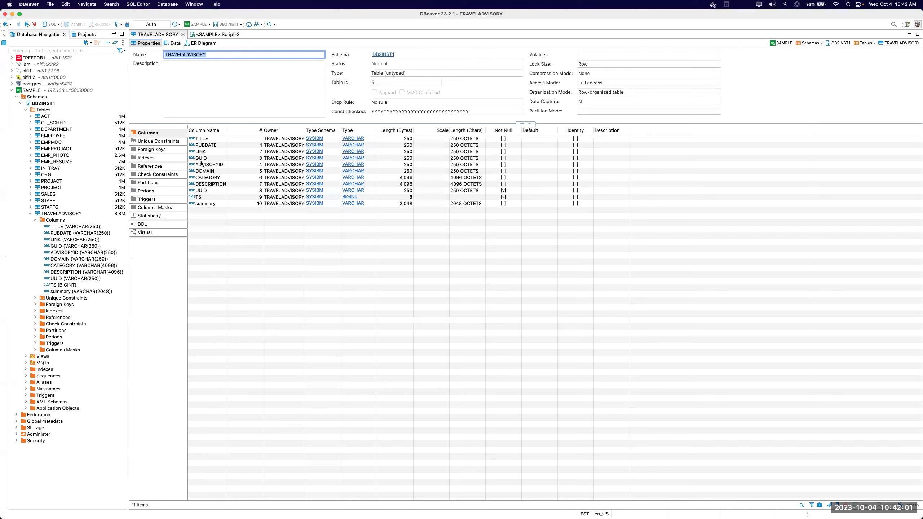
left_click(174, 43)
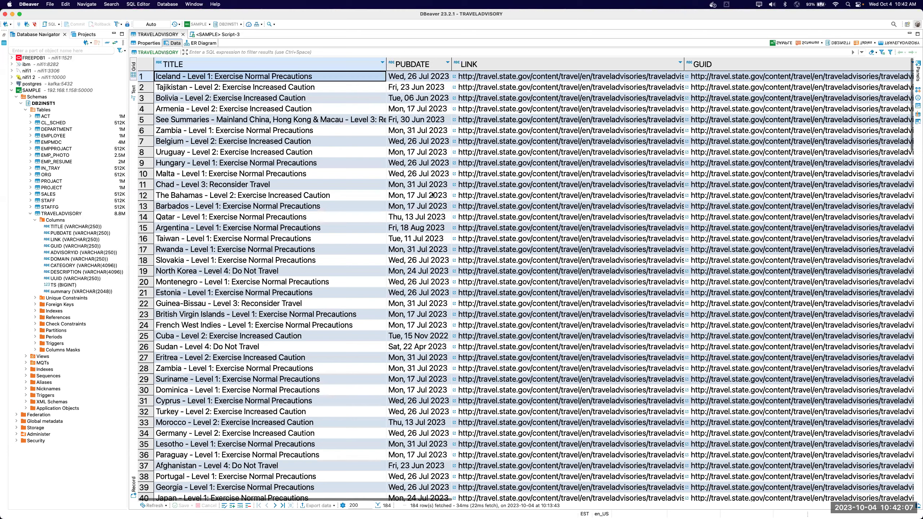
- Rerun the Script-3 query for advisories with a non-null summary and narrow the summary column in the results
left_click(215, 34)
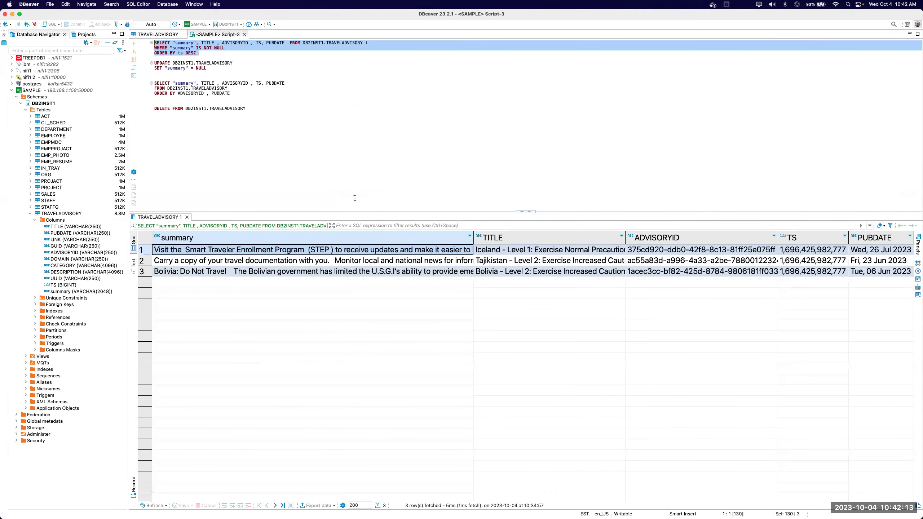
left_click(134, 44)
left_click(135, 45)
left_click(562, 234)
left_click_drag(562, 233, 375, 237)
left_click(197, 5)
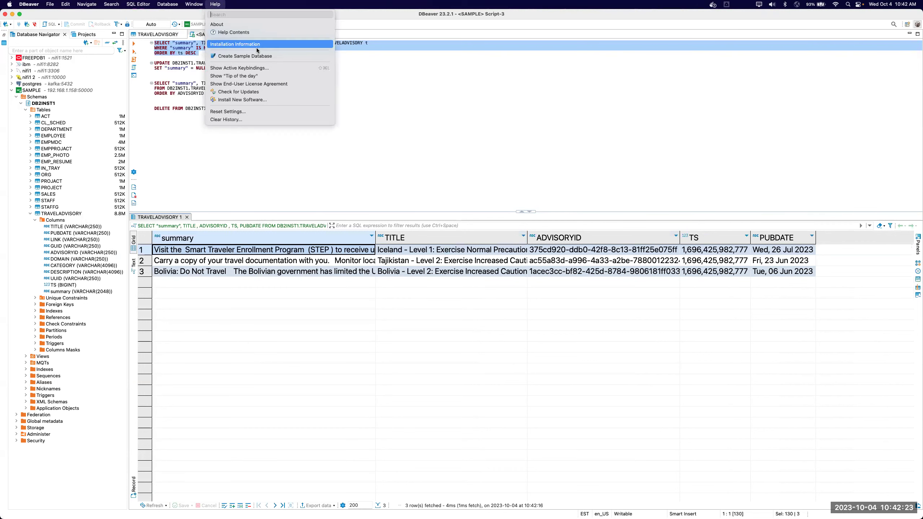
left_click(405, 126)
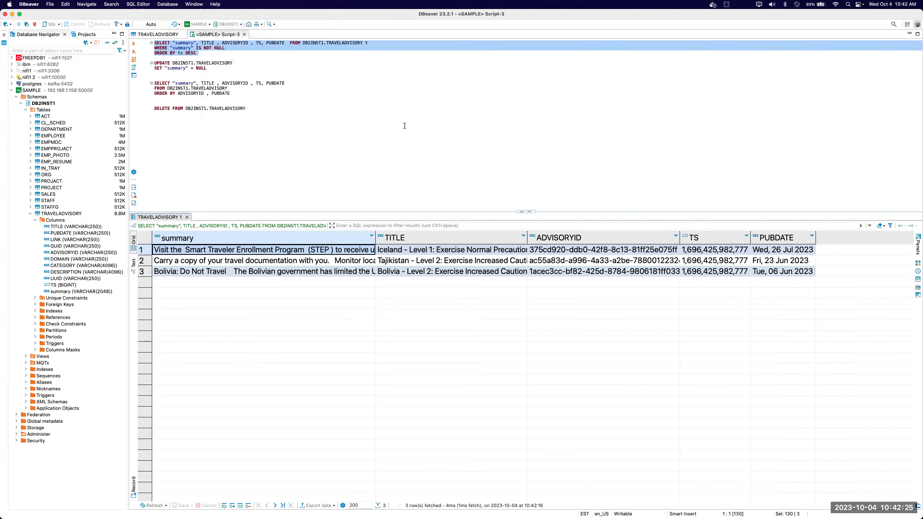
- Switch back to NiFi and review the processors of the Consume Kafka Avro Text - TravelAvisories group down to its Inputs port
key("super+Tab")
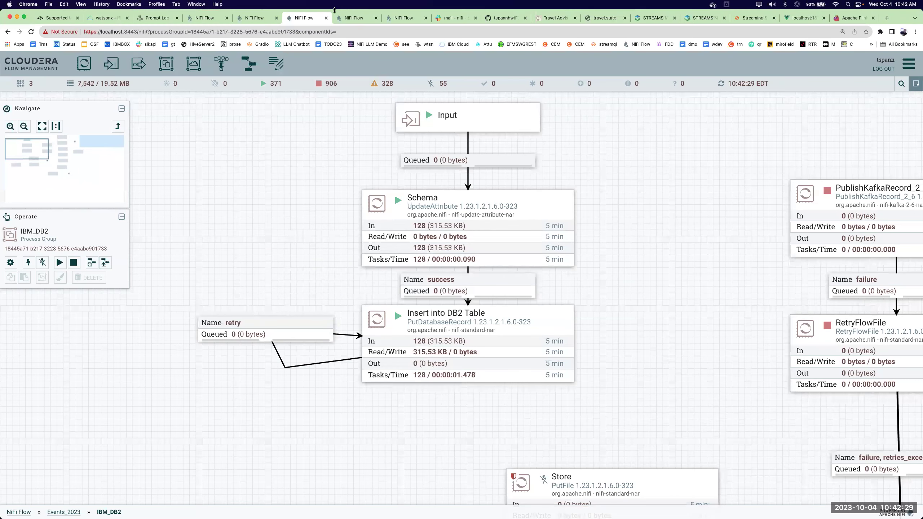
left_click(351, 17)
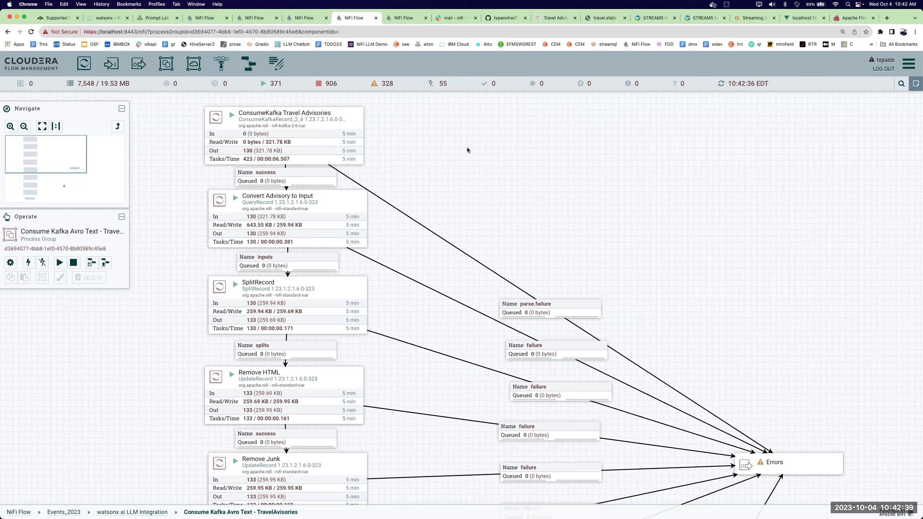
left_click(331, 128)
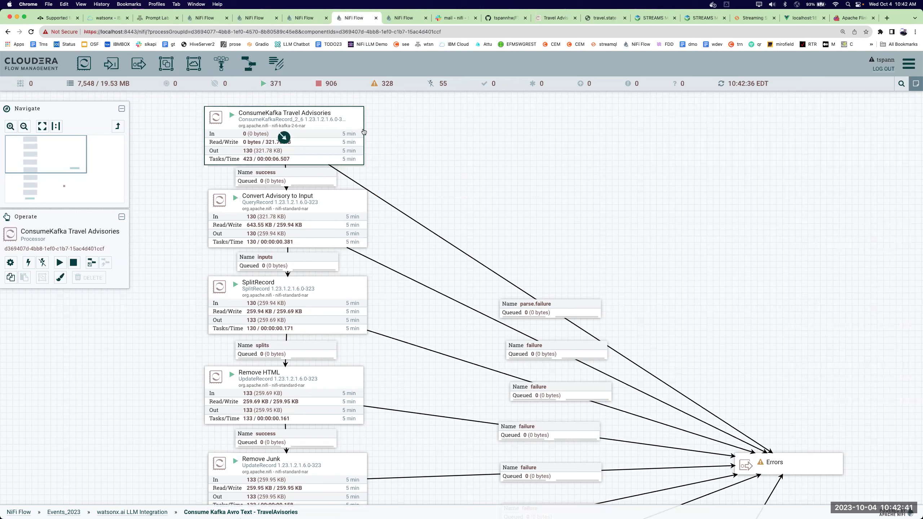
scroll(418, 394, "down", 4)
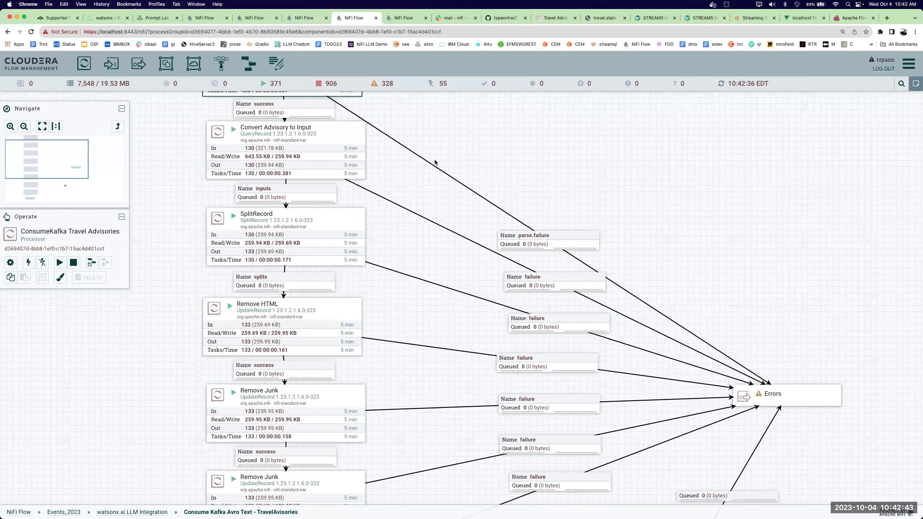
scroll(480, 362, "down", 10)
scroll(385, 324, "down", 7)
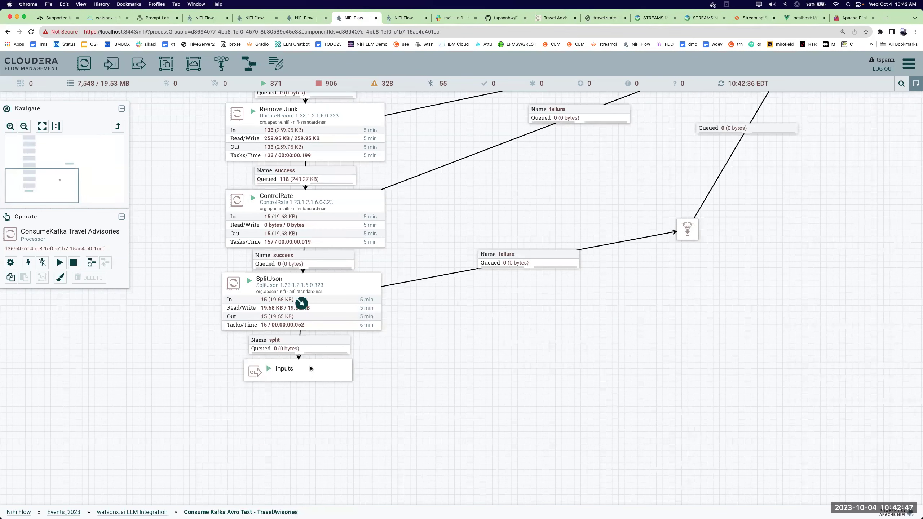
- Open the watsonx.ai LLM Integration flow, refresh it and check the All Prompts processor's configuration
left_click(405, 18)
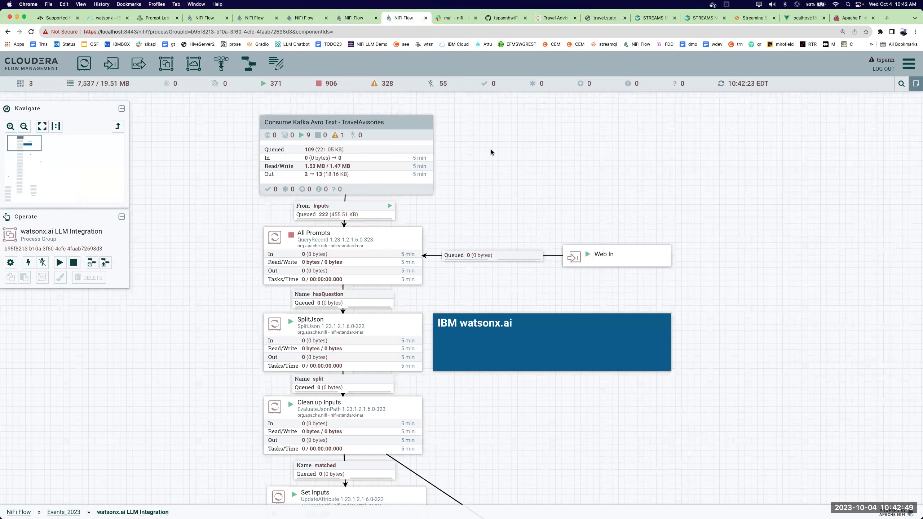
right_click(497, 147)
left_click(508, 156)
right_click(374, 243)
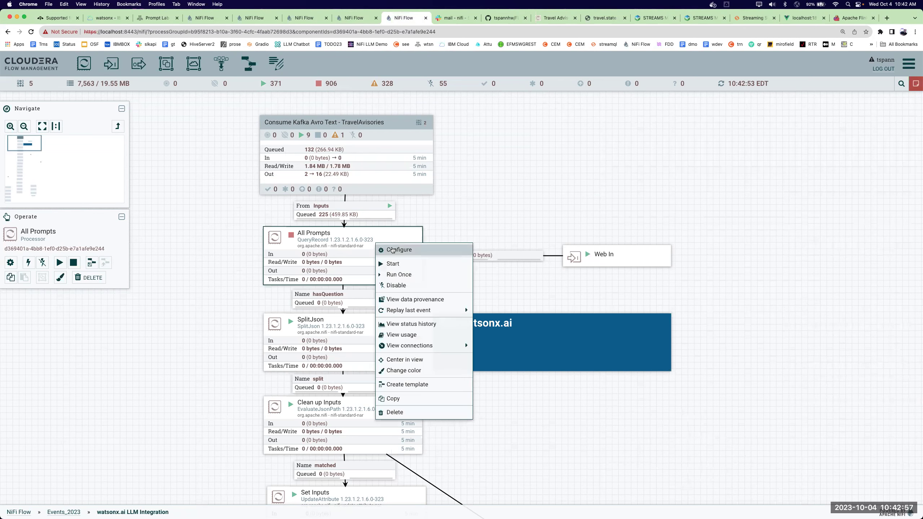
left_click(393, 250)
key("Escape")
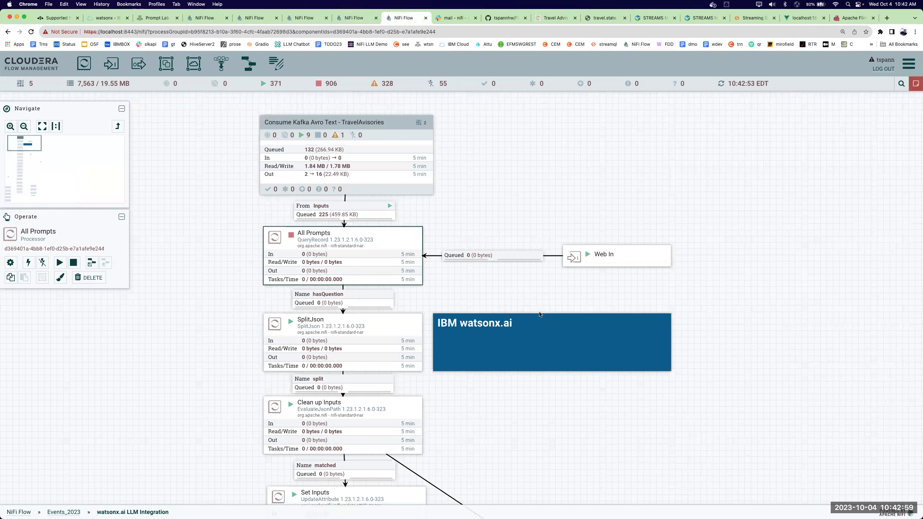
- Run the All Prompts processor once and refresh the canvas
right_click(371, 250)
left_click(402, 283)
right_click(477, 206)
left_click(535, 416)
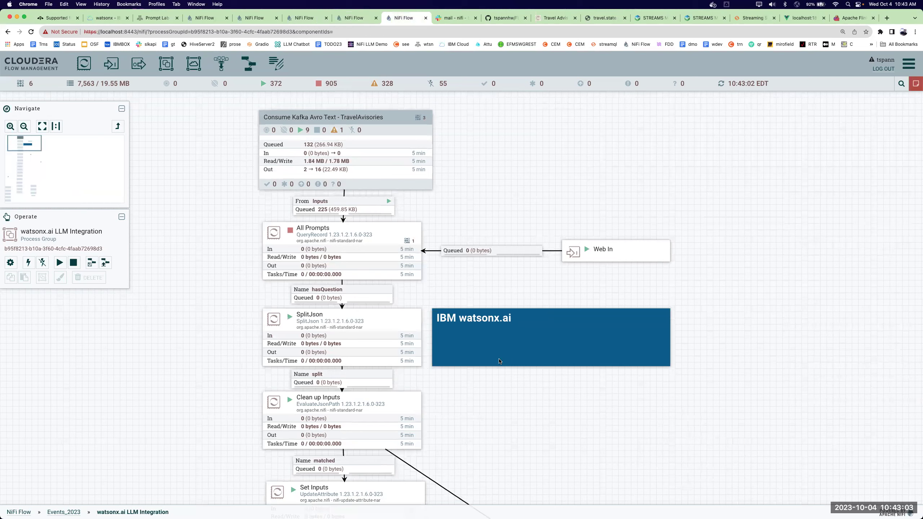
- View the properties of the Clean up Inputs processor in the watsonx.ai LLM Integration flow
left_click_drag(499, 361, 497, 305)
right_click(496, 315)
left_click_drag(545, 380, 550, 251)
double_click(372, 253)
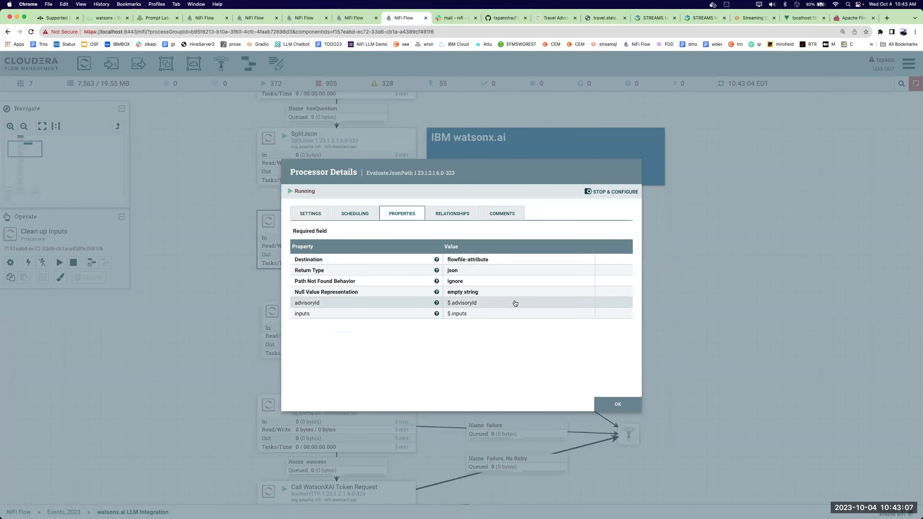
key("Escape")
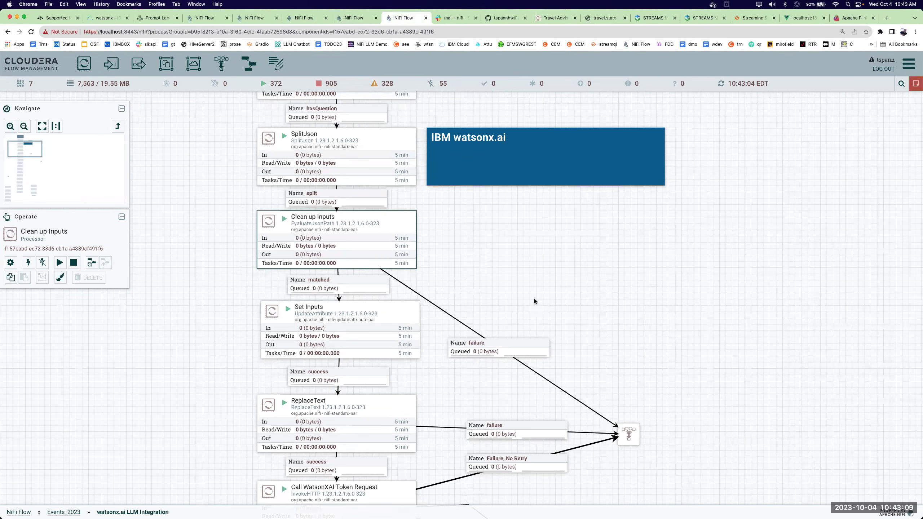
- Select the Call WatsonXAI Token Request processor and switch to the watsonx overview page in IBM Cloud
scroll(535, 301, "down", 5)
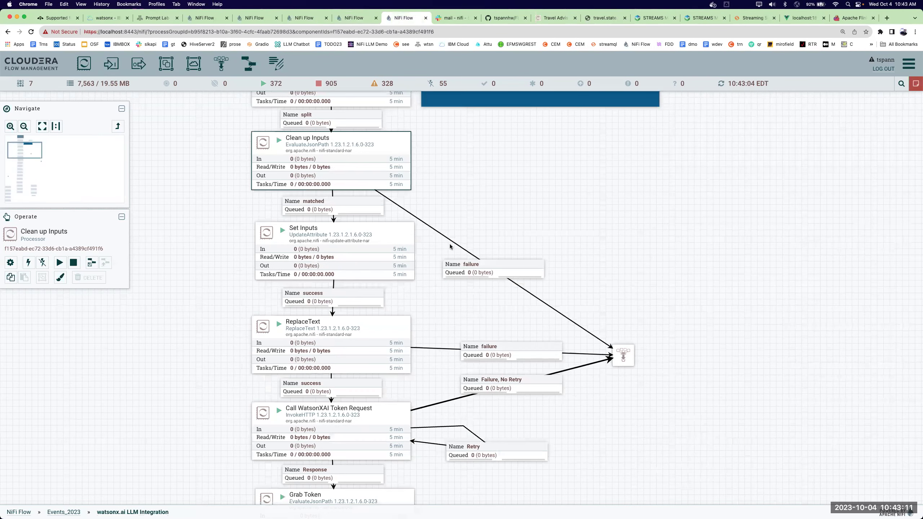
scroll(449, 246, "down", 2)
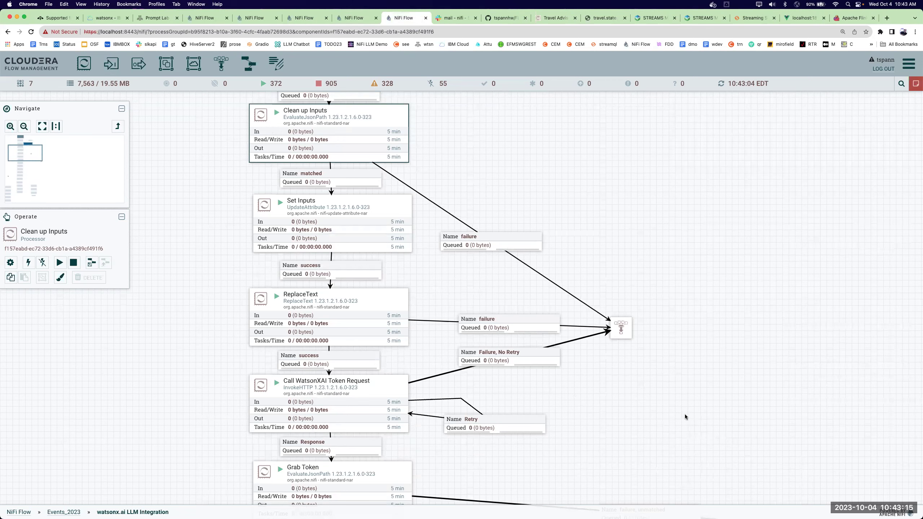
scroll(373, 253, "down", 9)
left_click(373, 251)
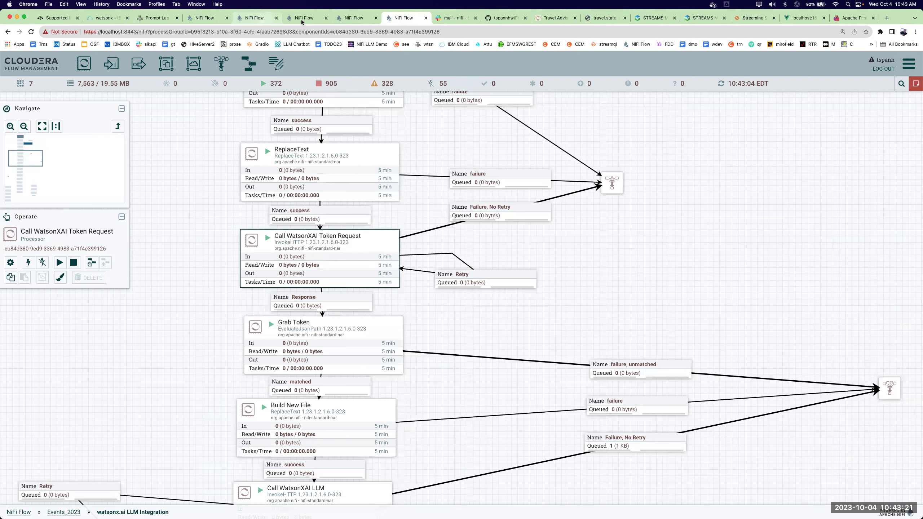
left_click(102, 18)
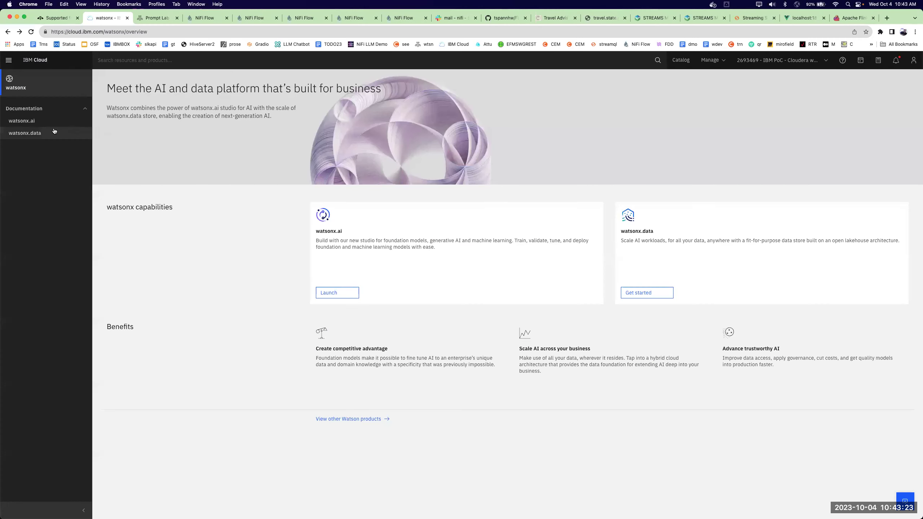
- Switch back to the NiFi flow and check the Grab Token processor's details
left_click(401, 18)
scroll(460, 225, "down", 3)
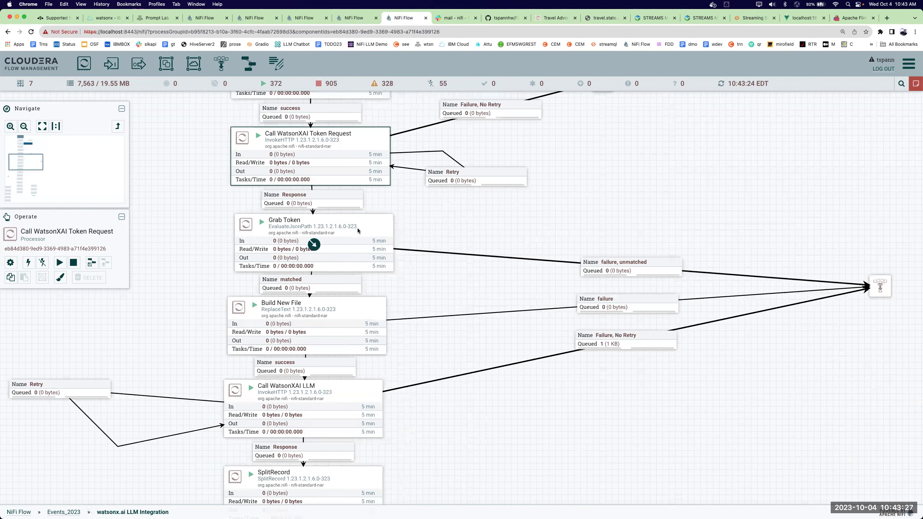
double_click(357, 228)
key("Escape")
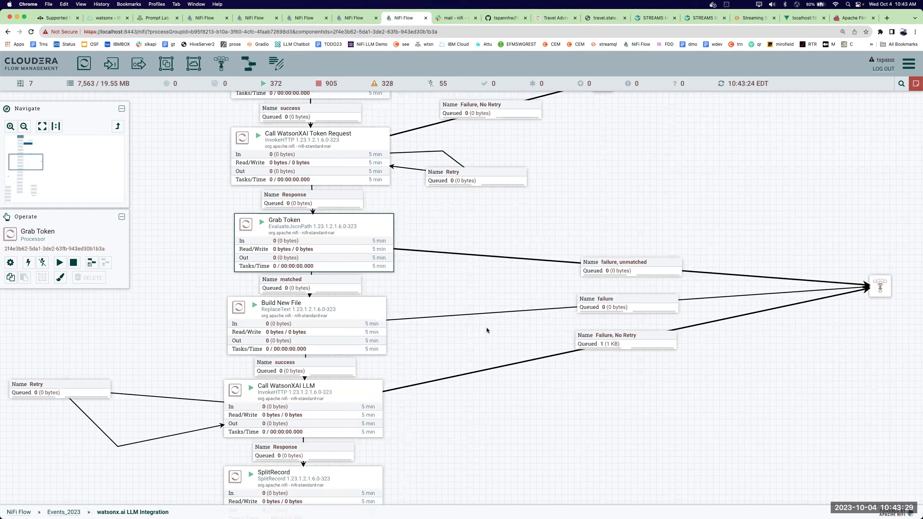
- Inspect the Replacement Value JSON of the Build New File processor that follows Grab Token, highlighting its model and input entries
scroll(344, 227, "down", 3)
right_click(345, 227)
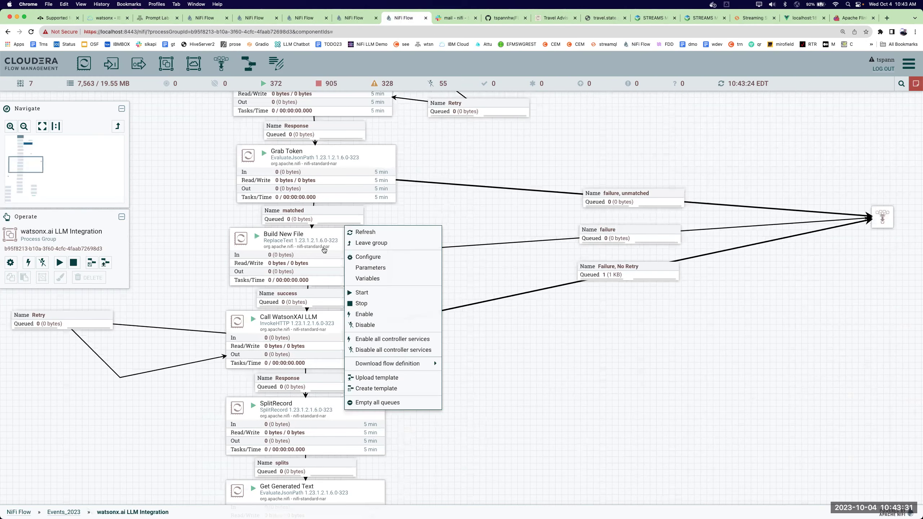
left_click(363, 232)
left_click(473, 280)
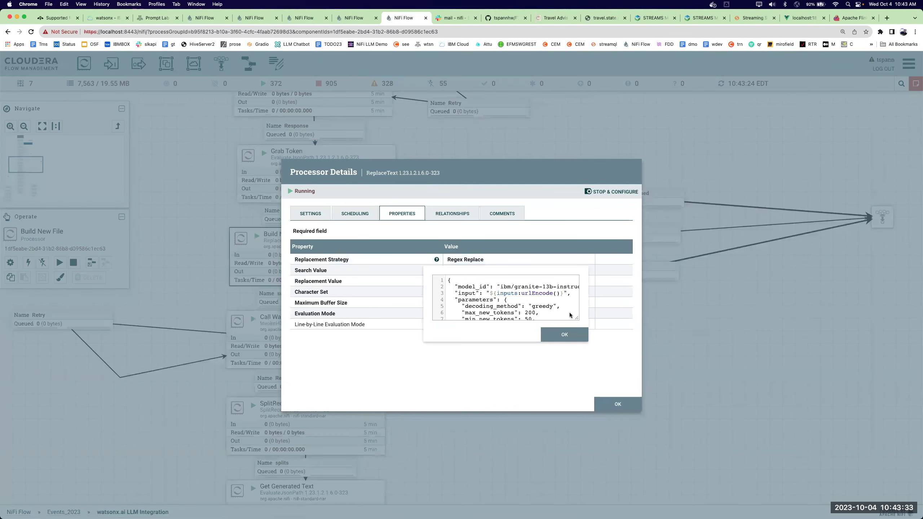
left_click_drag(580, 322, 777, 412)
double_click(525, 286)
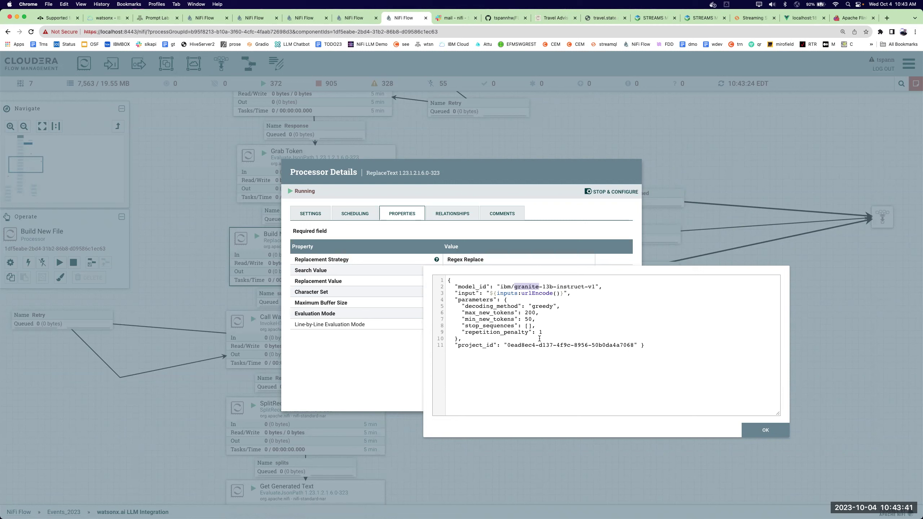
double_click(505, 292)
key("Escape")
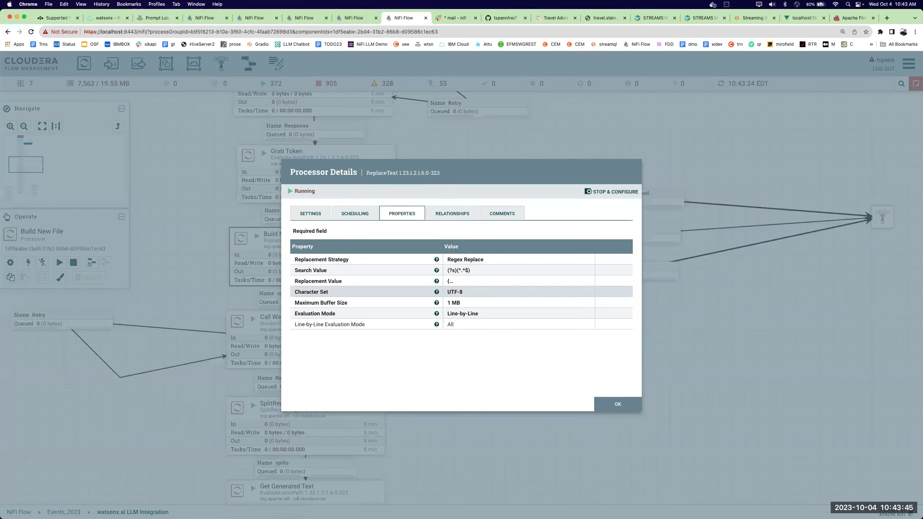
key("Escape")
- View the properties of the Call WatsonXAI LLM processor
left_click_drag(499, 373, 539, 227)
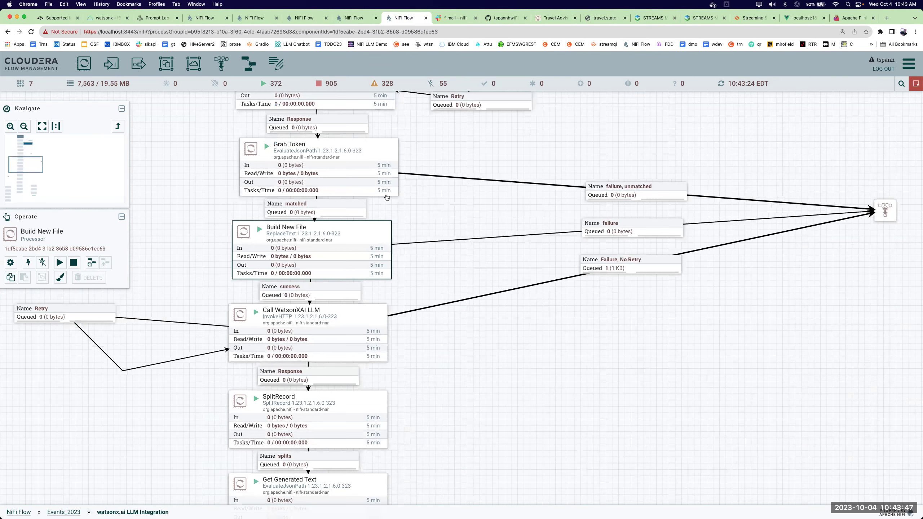
right_click(383, 188)
left_click(403, 197)
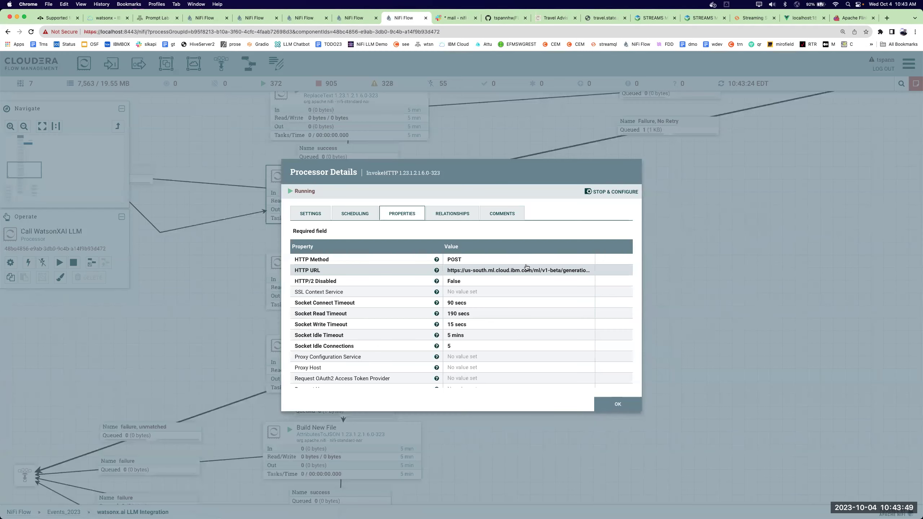
key("Escape")
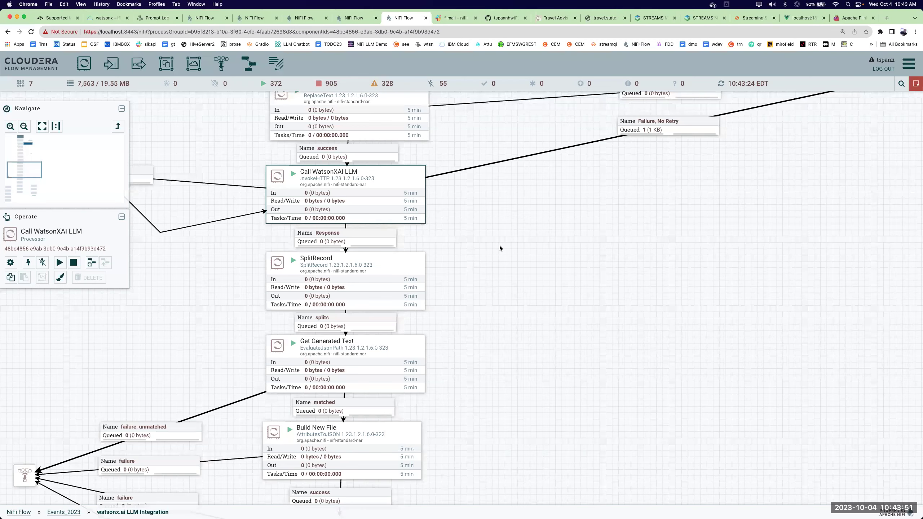
- Look up the latest FORK event in the data provenance of the SplitRecord processor and examine its attributes and content
left_click_drag(509, 254, 520, 148)
right_click(388, 167)
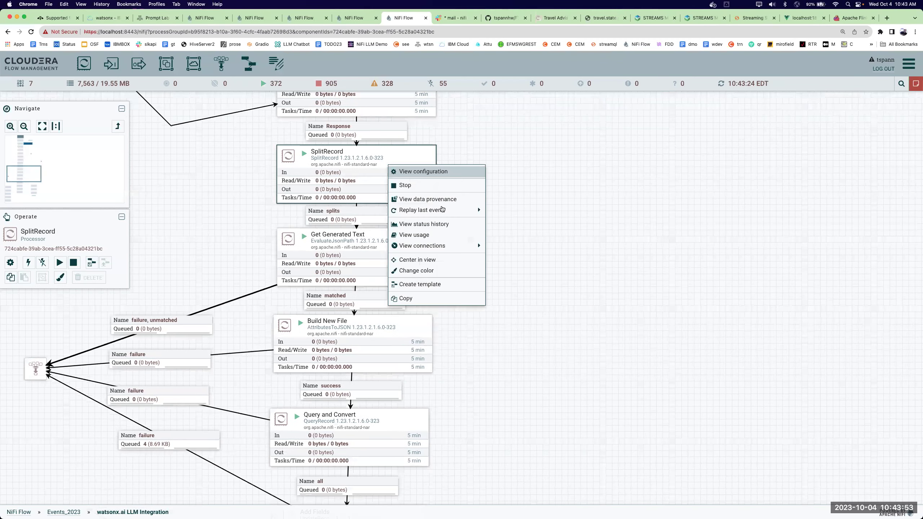
left_click(427, 199)
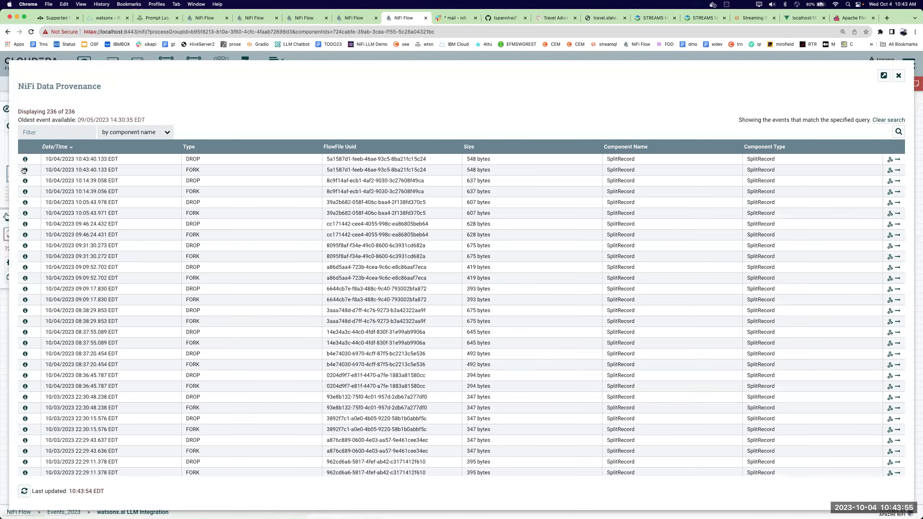
left_click(355, 208)
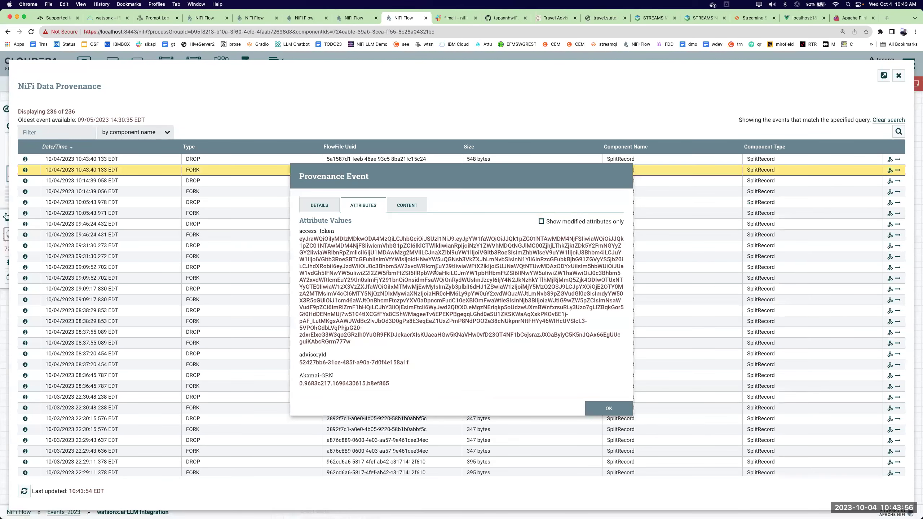
left_click(541, 222)
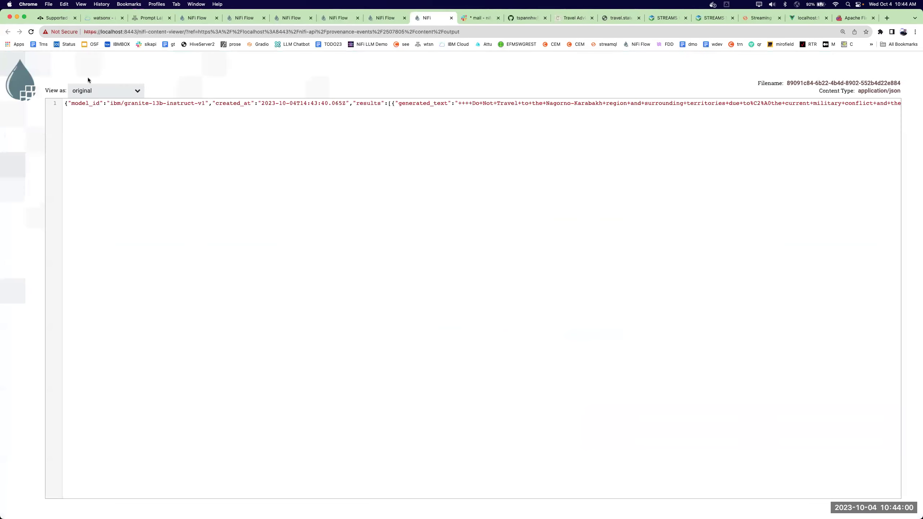
- Show the event's JSON content as formatted, then close the content viewer and the provenance windows
left_click(98, 91)
left_click(95, 118)
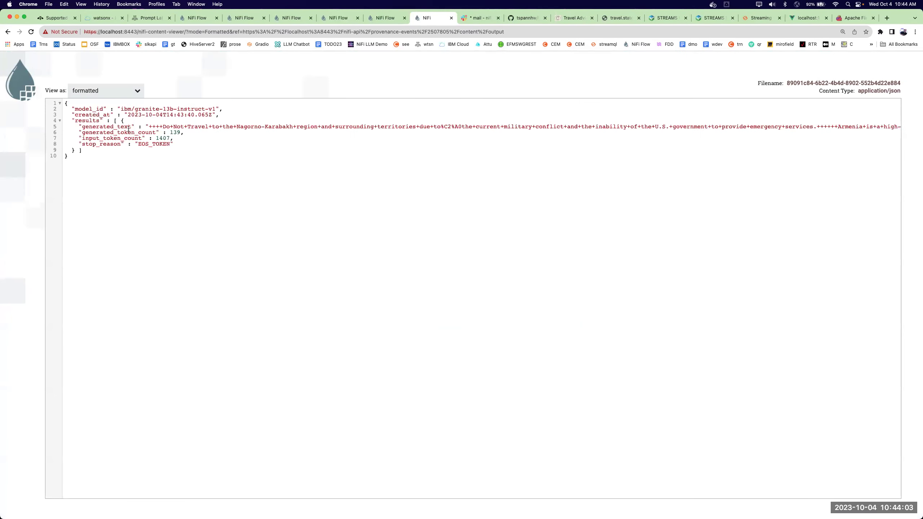
left_click(450, 18)
key("Escape")
key("Escape")
- Inspect the Add Fields processor's properties, including the full expression of the /inputs field
left_click_drag(509, 257, 517, 153)
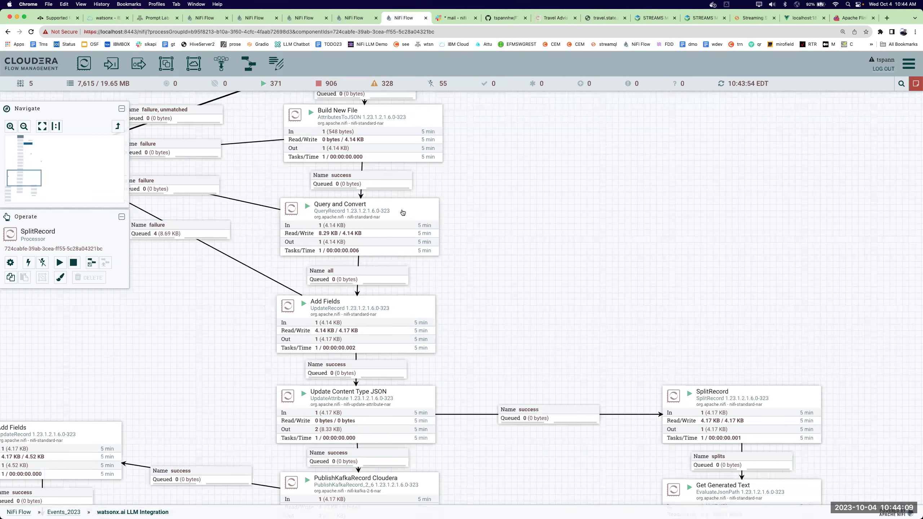
scroll(539, 234, "down", 1)
left_click_drag(546, 251, 530, 113)
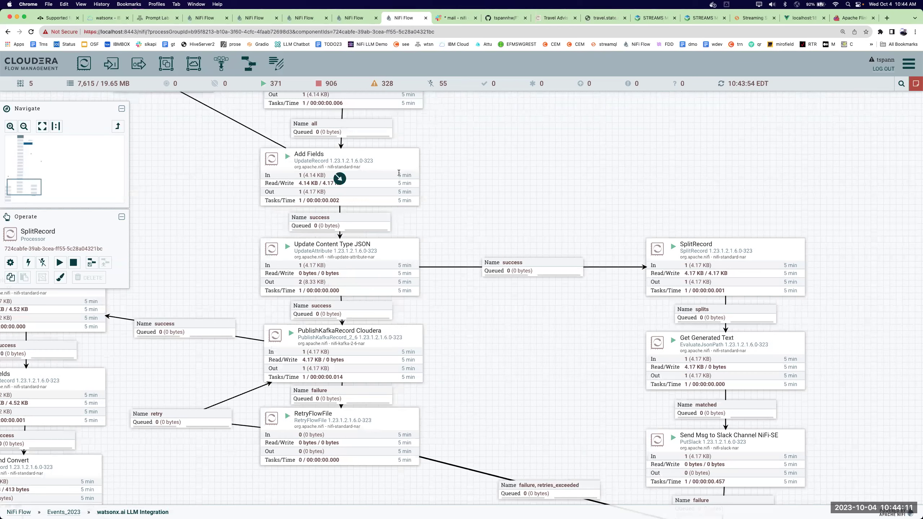
double_click(340, 178)
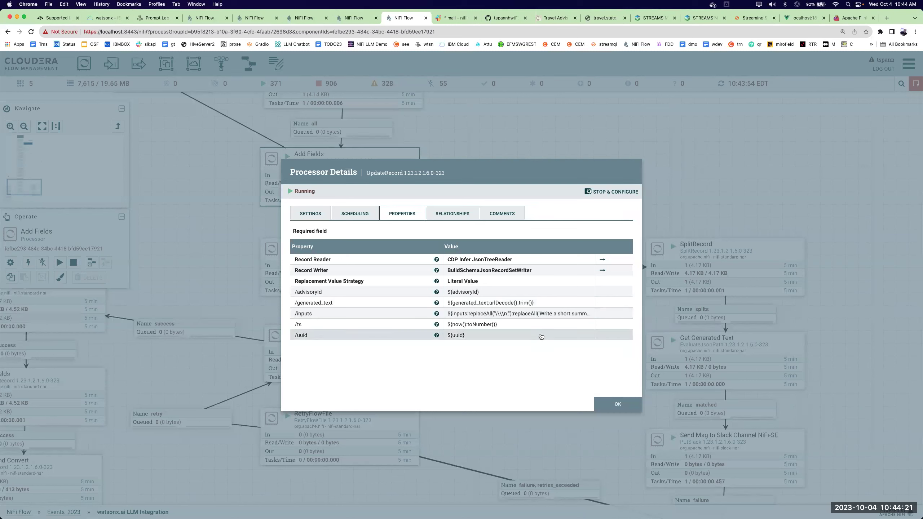
left_click(543, 315)
left_click_drag(576, 346, 870, 313)
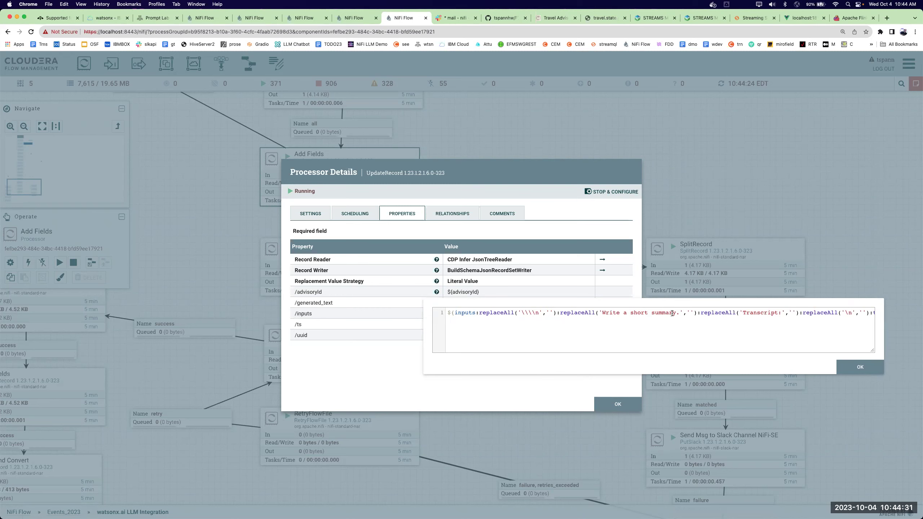
key("Escape")
key("Escape")
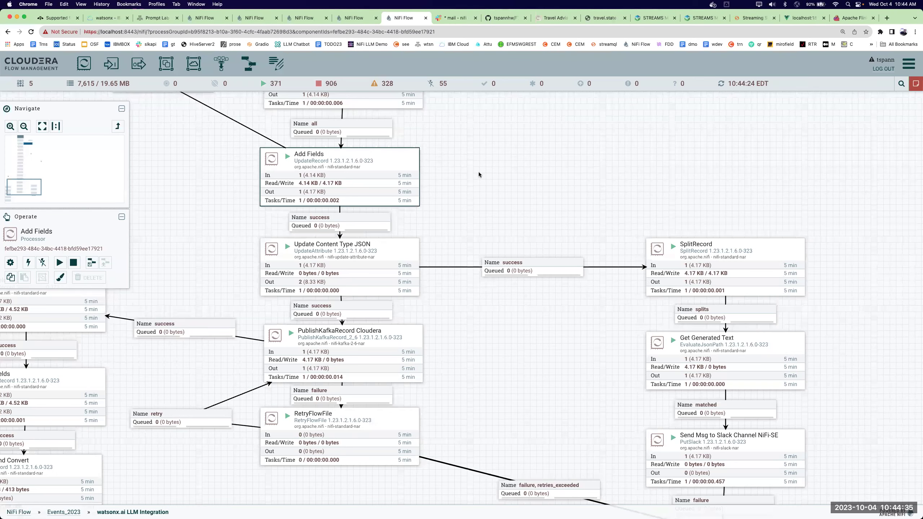
- View the Kafka topic and record settings of the PublishKafkaRecord Cloudera processor
left_click_drag(504, 349, 516, 323)
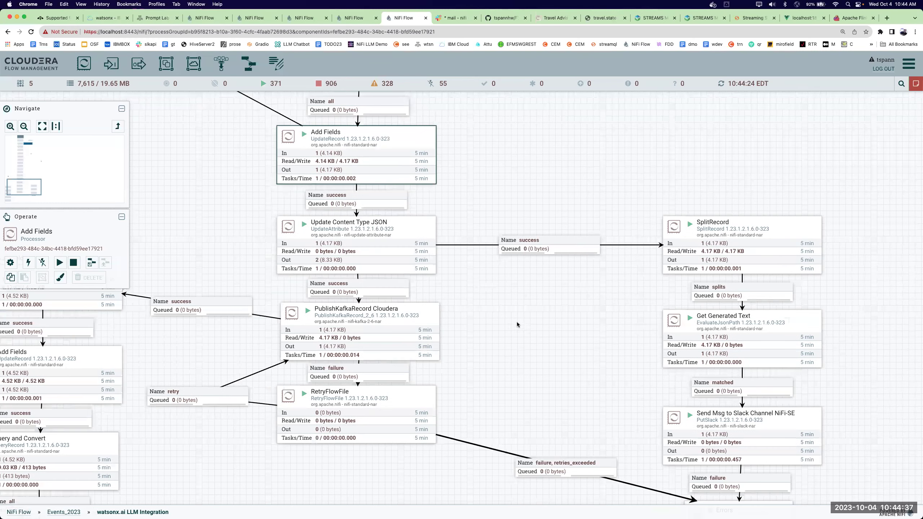
double_click(427, 315)
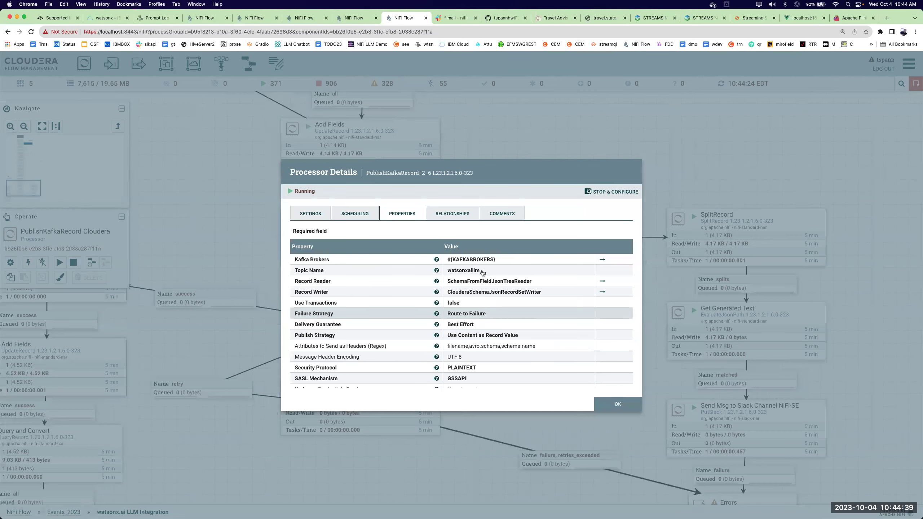
key("Escape")
- Inspect the full Webhook Text template of the Send Msg to Slack Channel NiFi-SE processor
left_click_drag(535, 356, 477, 256)
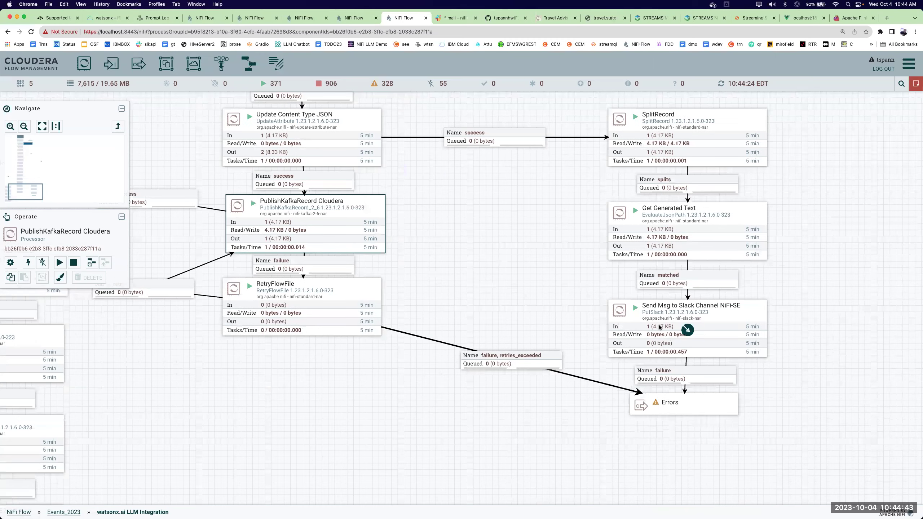
double_click(658, 328)
left_click(469, 270)
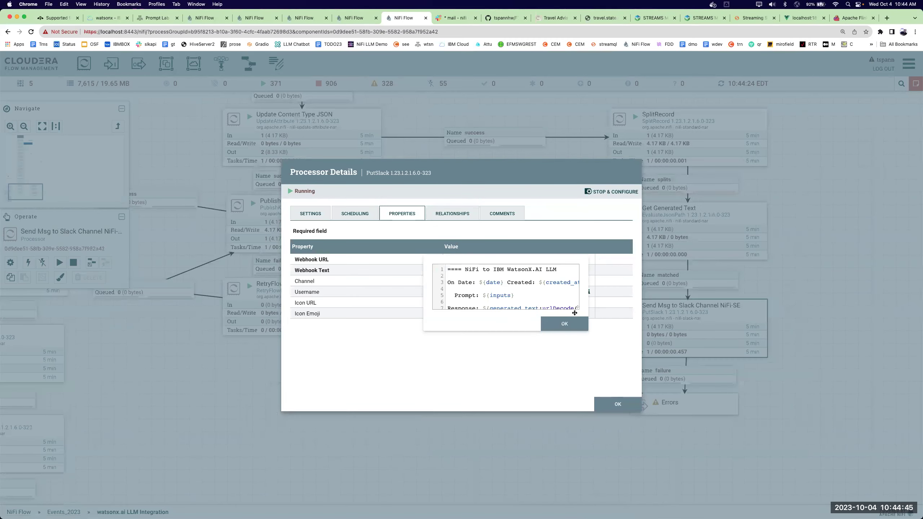
left_click_drag(577, 308, 776, 441)
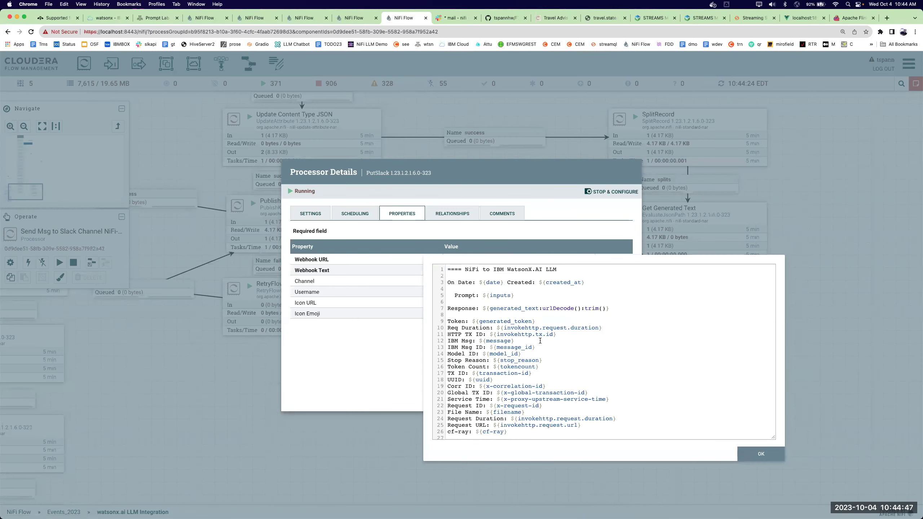
key("Escape")
key("Escape")
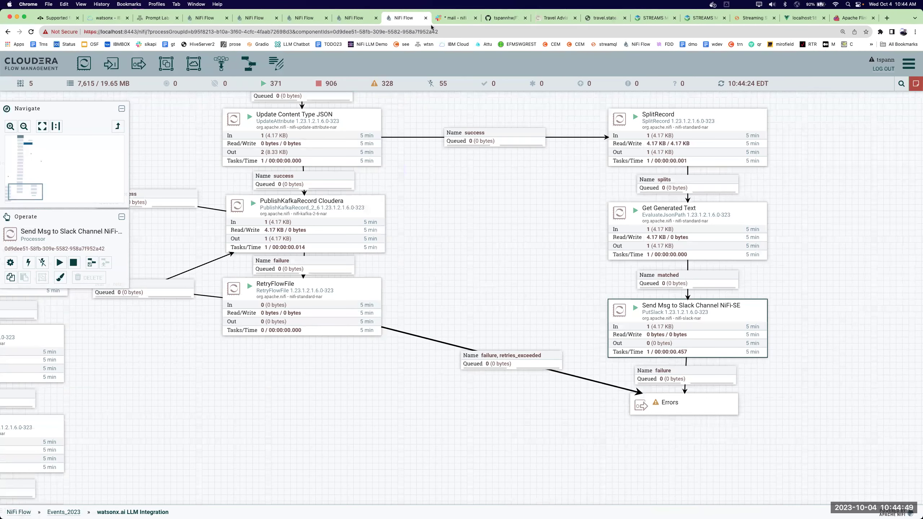
- Switch to Slack and review the newest NiFi to IBM WatsonX.AI LLM message in #chat, highlighting its prompt text
left_click(453, 18)
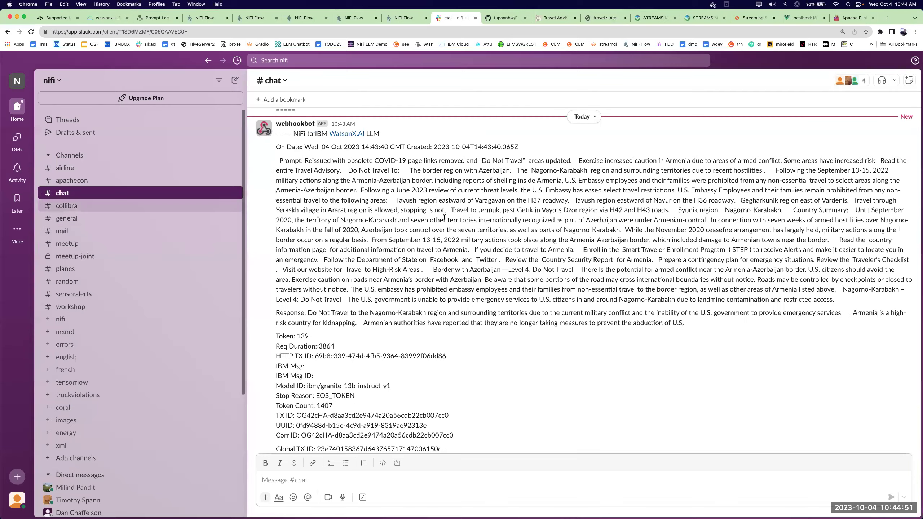
scroll(479, 231, "up", 2)
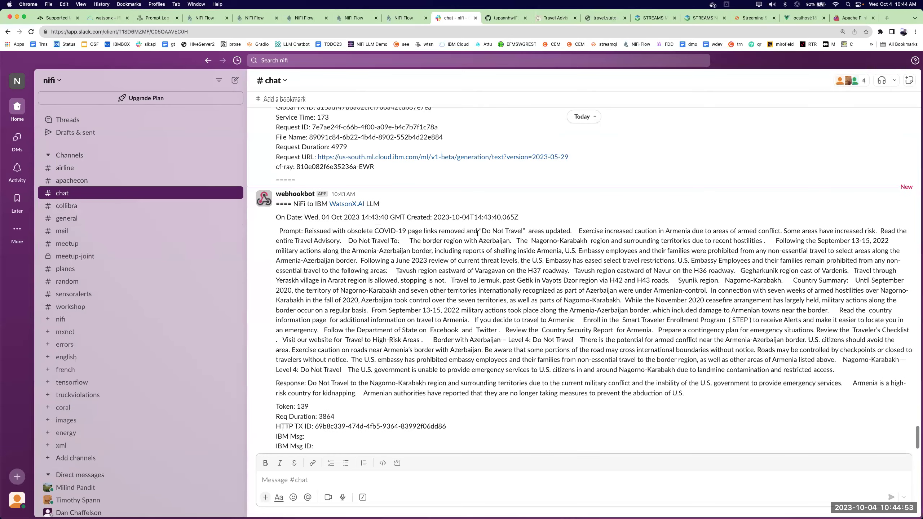
scroll(340, 227, "down", 2)
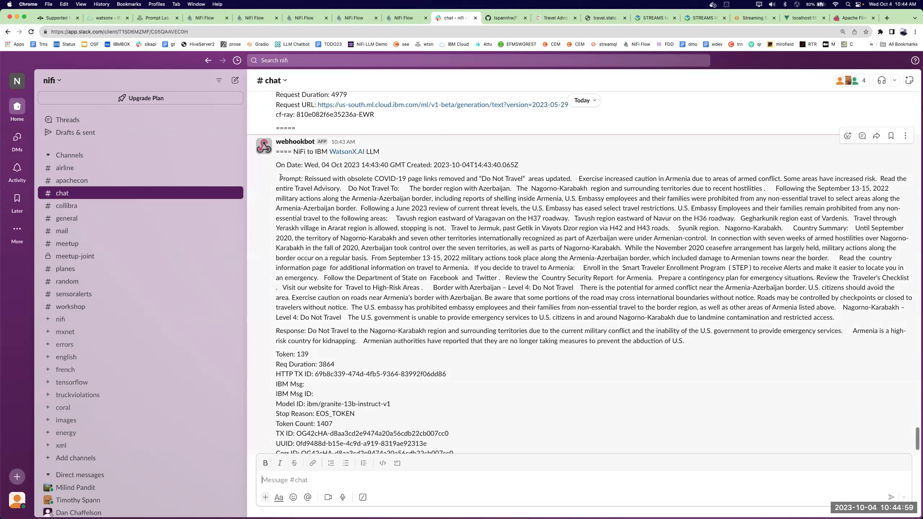
left_click_drag(279, 178, 319, 319)
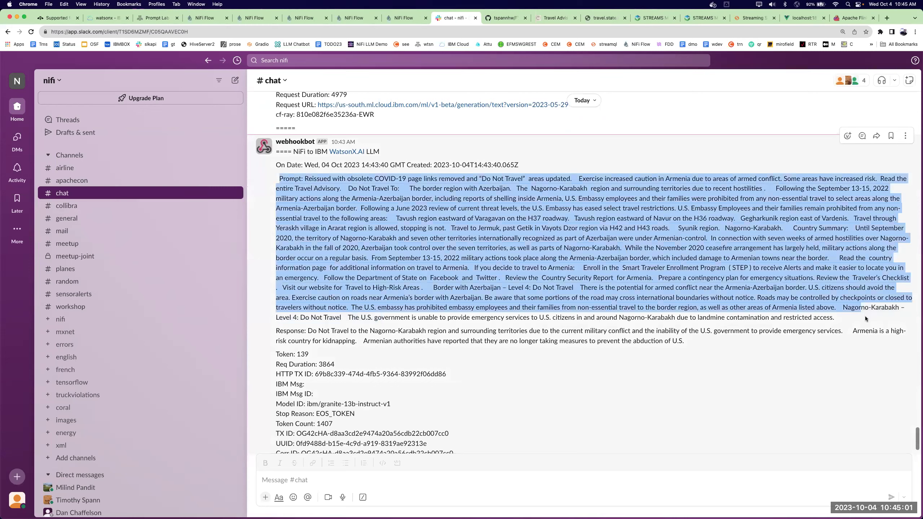
- Highlight the model response in the newest Slack message and view the token, model and request details below it
left_click(690, 343)
left_click_drag(365, 344, 308, 331)
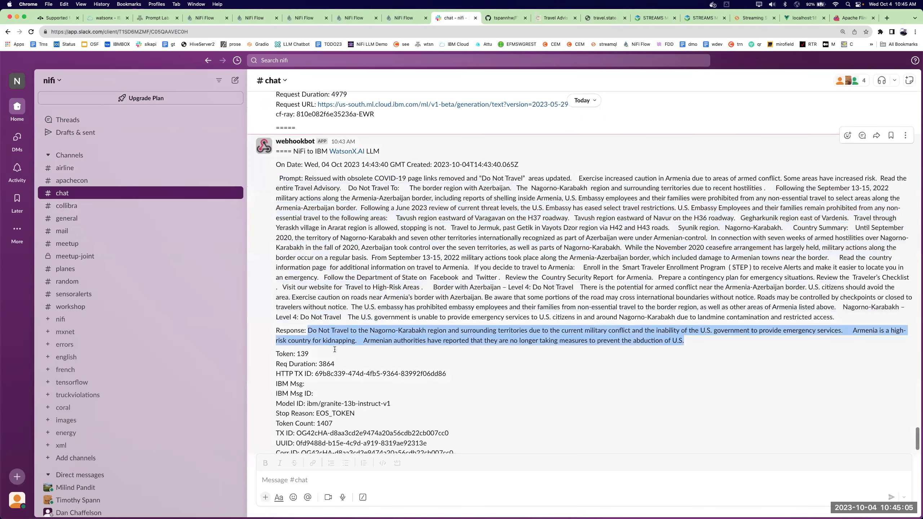
scroll(372, 405, "down", 3)
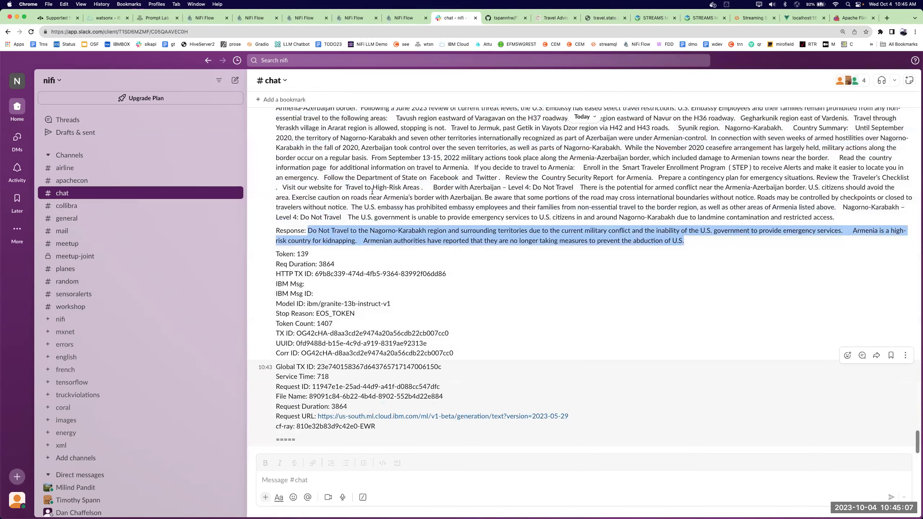
- Switch to Streams Messaging Manager, reload the watsonxaillm topic's messages, and read the full value of the record at offset 139
left_click(383, 18)
right_click(454, 233)
key("Escape")
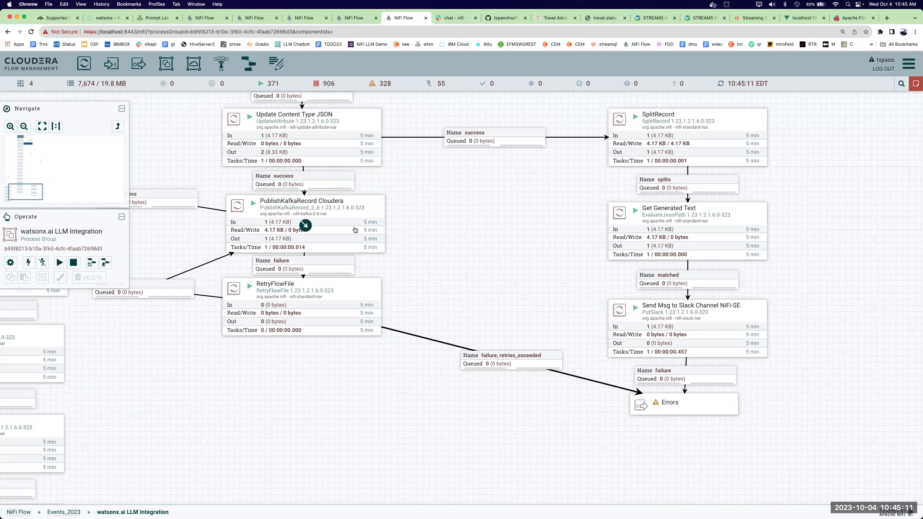
left_click(657, 19)
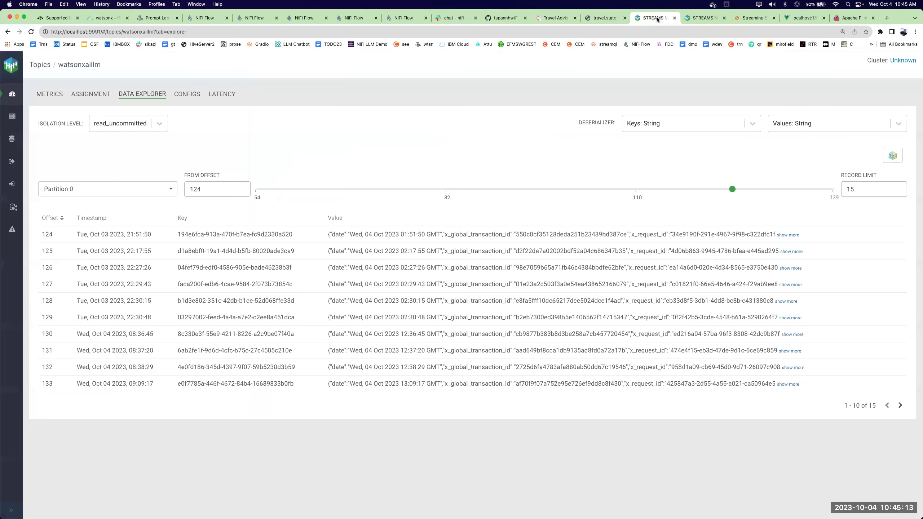
left_click(101, 95)
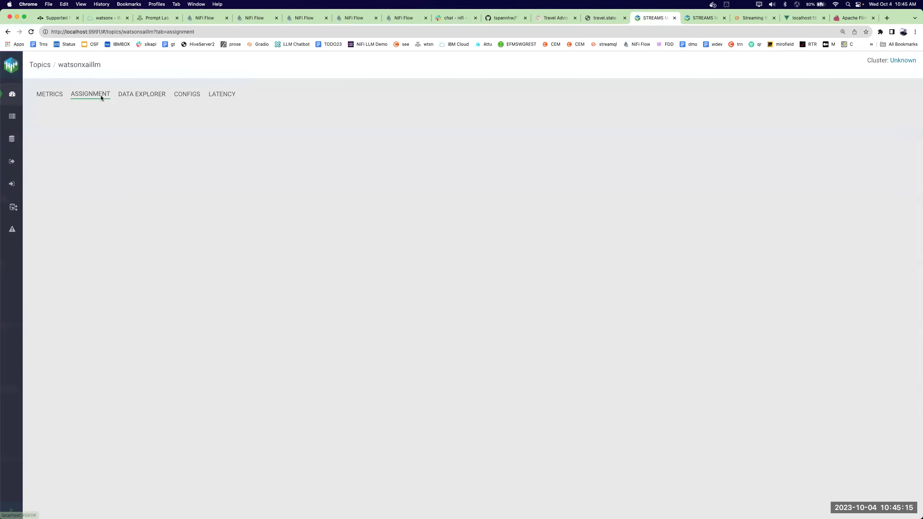
left_click(132, 95)
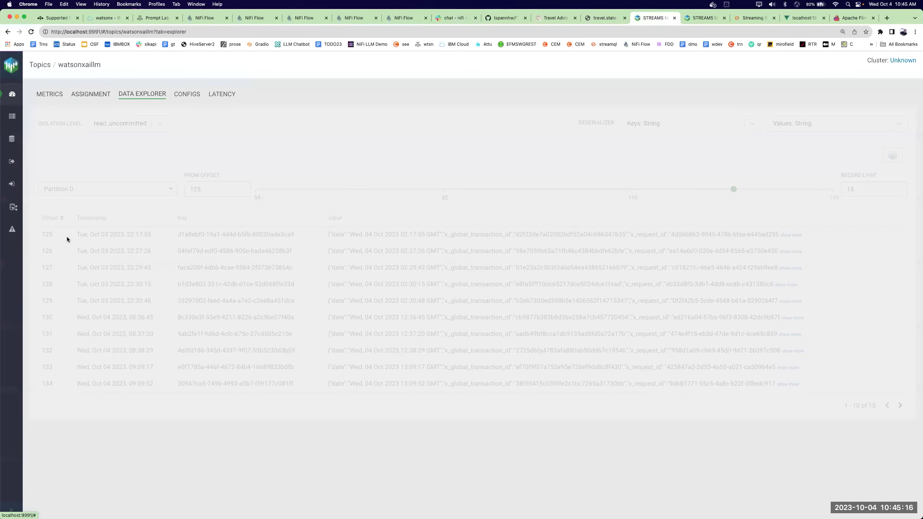
left_click(900, 405)
left_click(803, 302)
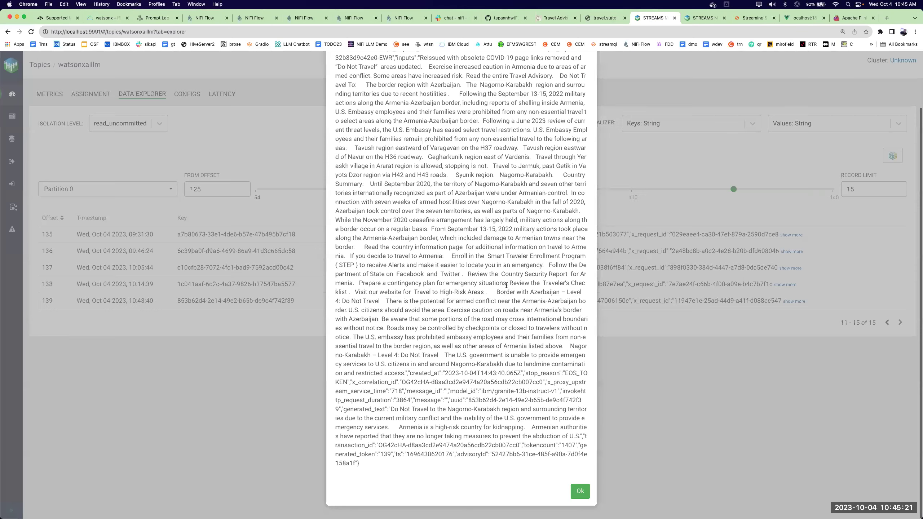
key("Escape")
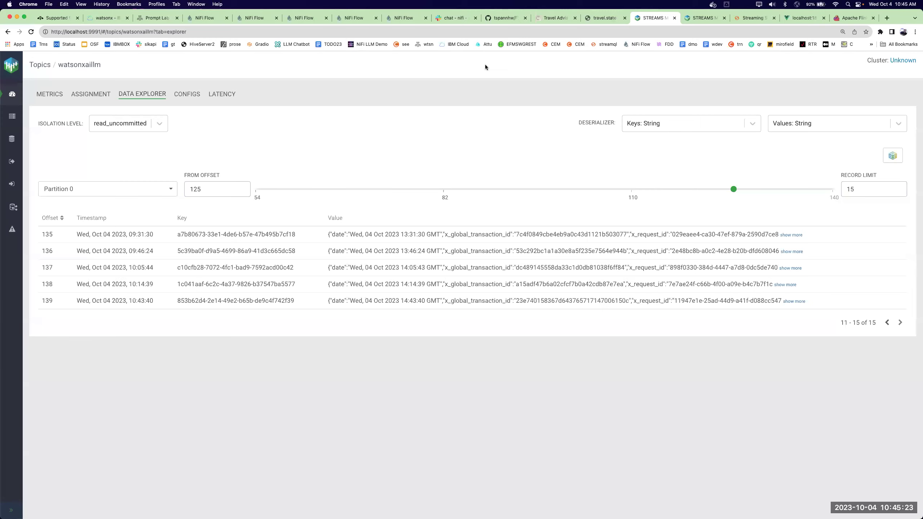
- Return to the NiFi flow, follow the Add Fields branch to its end, and check the Add AI Summary to DB2 Table processor's details
left_click(398, 19)
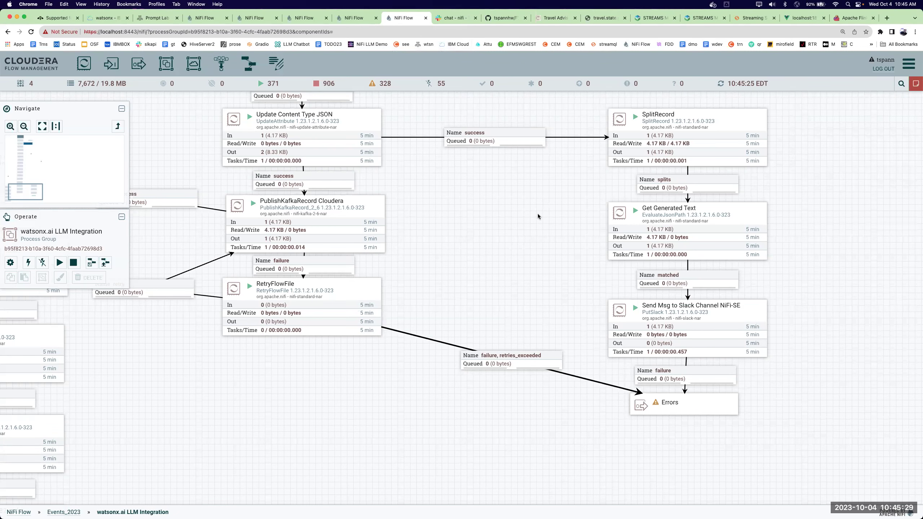
left_click_drag(575, 257, 691, 271)
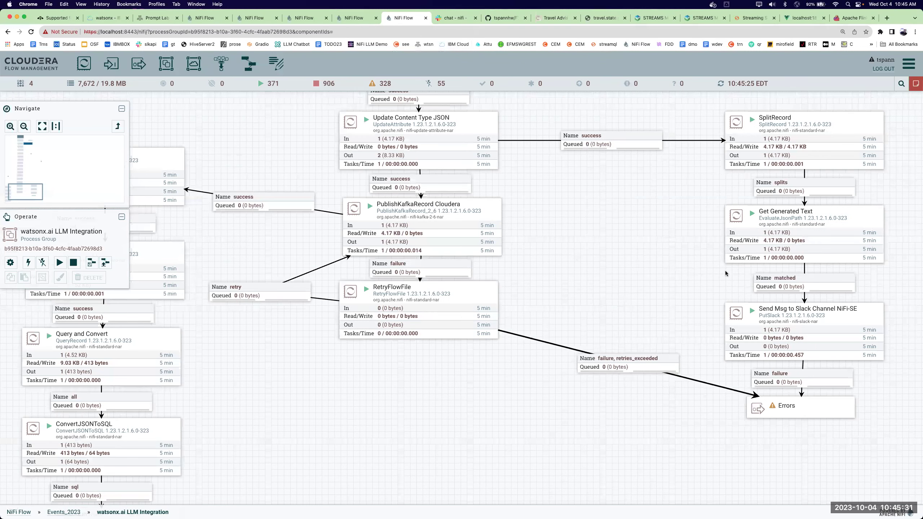
left_click_drag(420, 226, 556, 245)
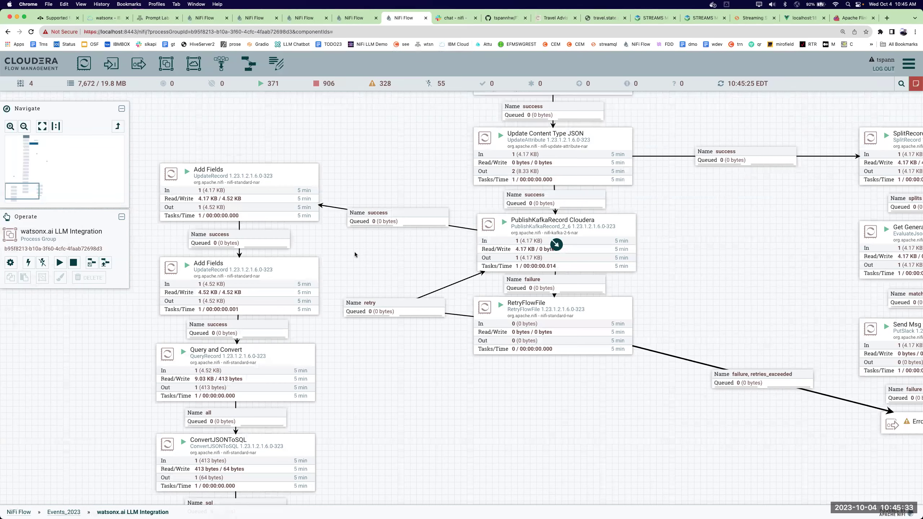
right_click(251, 141)
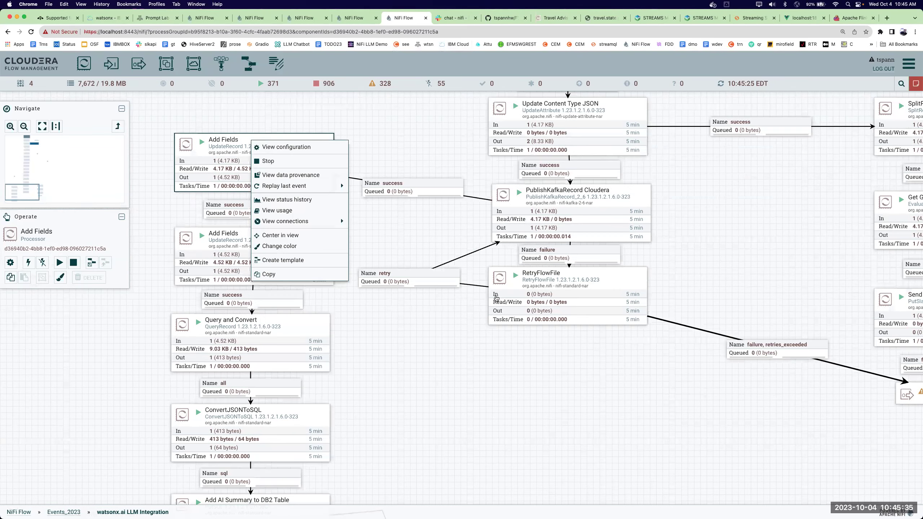
left_click(418, 359)
left_click_drag(417, 355, 423, 300)
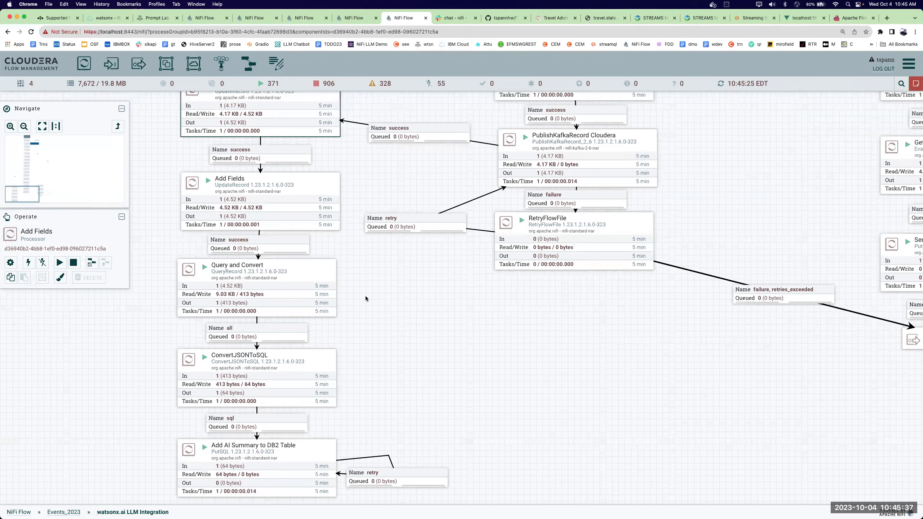
left_click(296, 165)
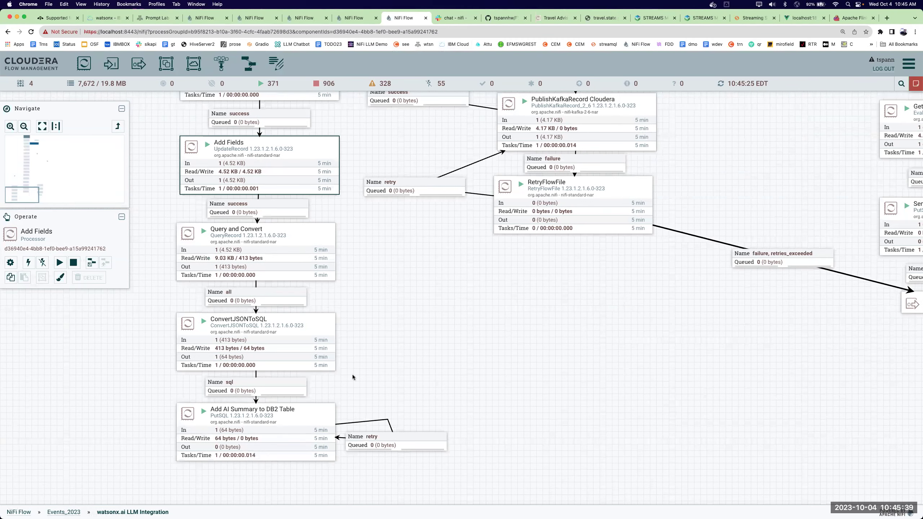
left_click(245, 323)
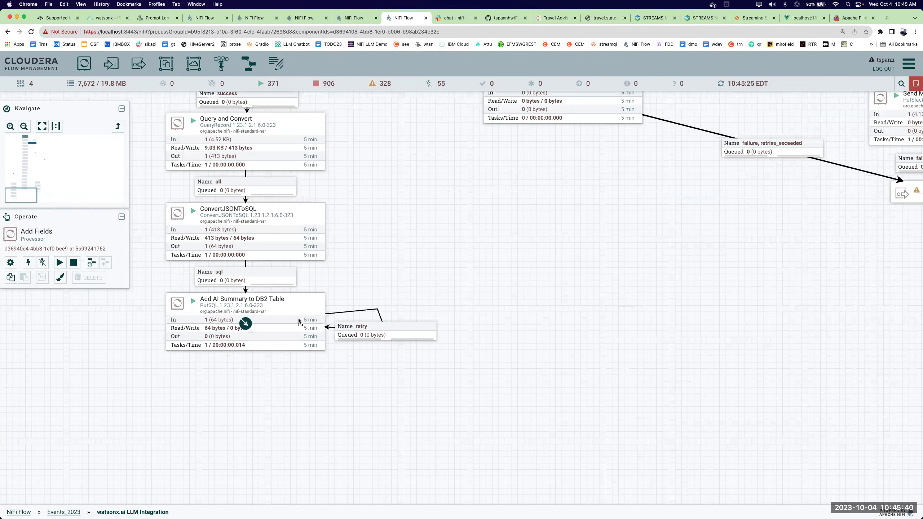
double_click(322, 336)
left_click(617, 403)
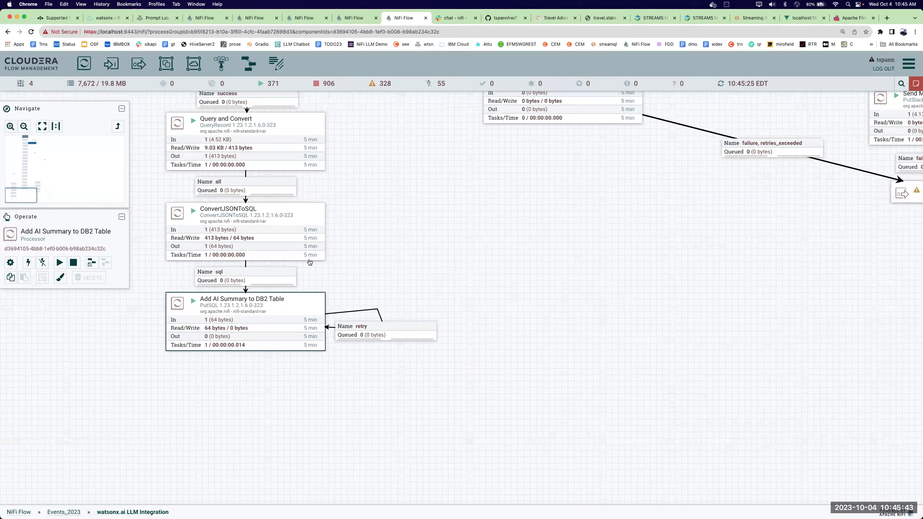
- Inspect the ConvertJSONToSQL processor's properties, including its connection pool, statement type, table name and update keys
right_click(278, 214)
left_click(320, 221)
scroll(505, 312, "down", 1)
scroll(498, 319, "up", 1)
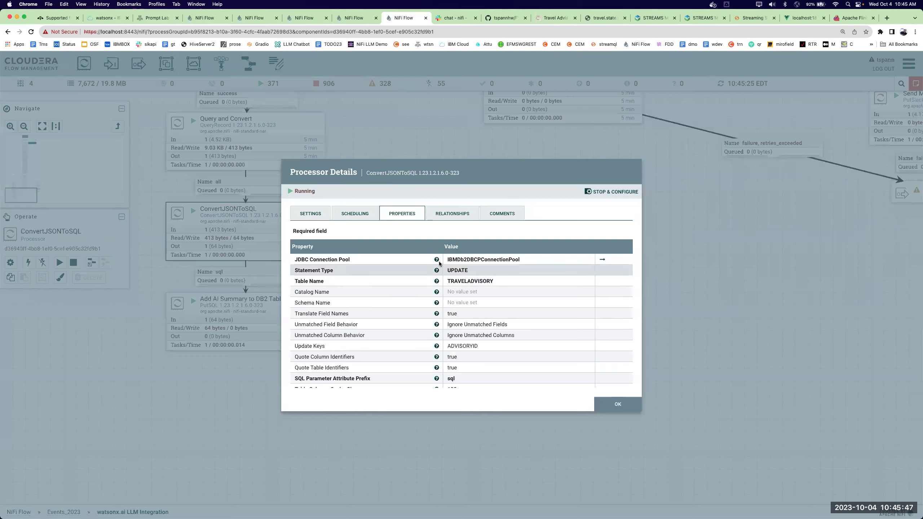
left_click(617, 404)
- View the properties of the Query and Convert processor above ConvertJSONToSQL, including its record reader, record writer and SQL query
right_click(283, 132)
left_click(320, 137)
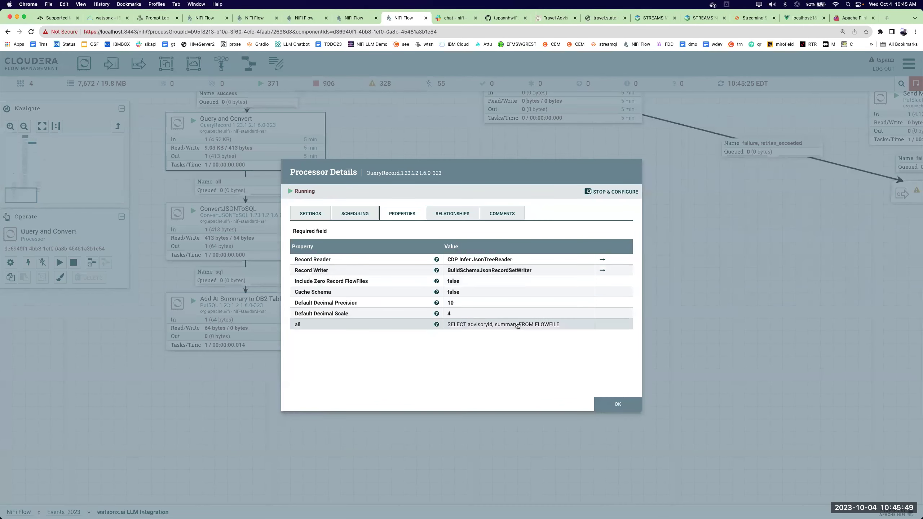
key("Escape")
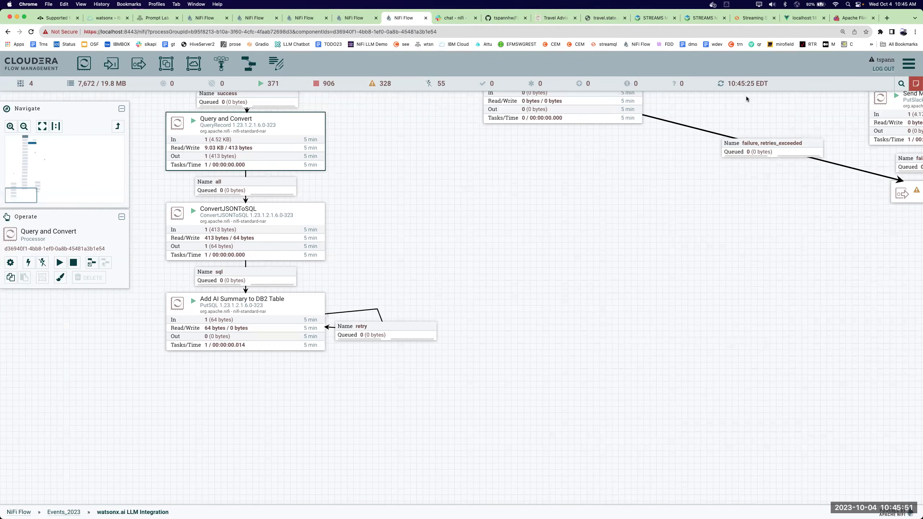
- Switch to DBeaver and rerun the DB2INST1.TRAVELADVISORY query for non-null summaries before returning to the NiFi flow
key("super+Tab")
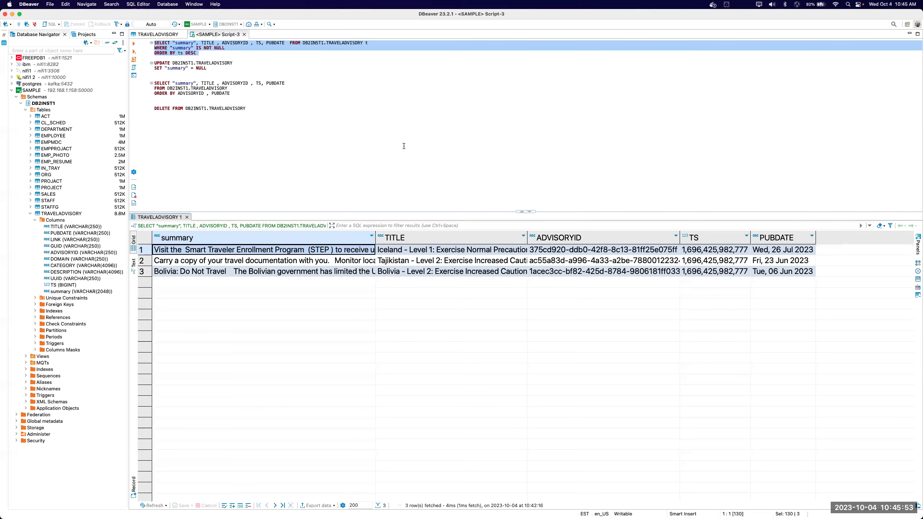
left_click(133, 43)
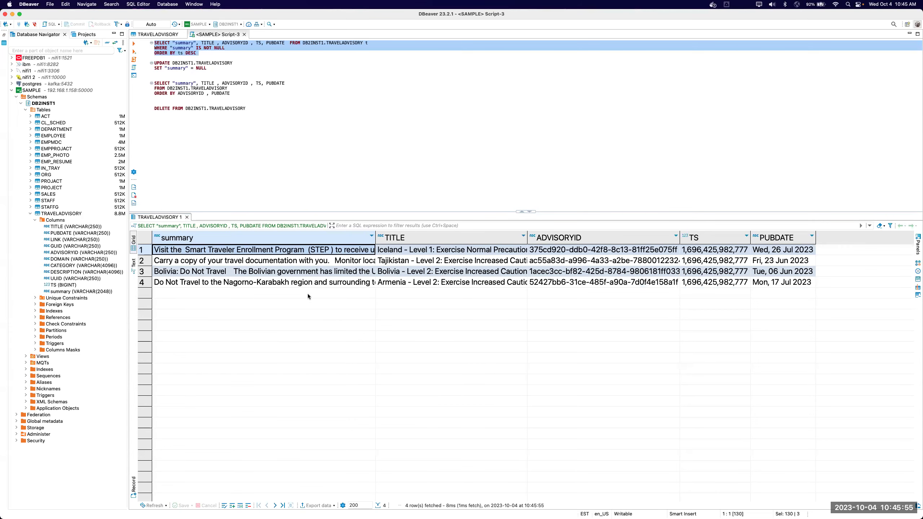
key("super+Tab")
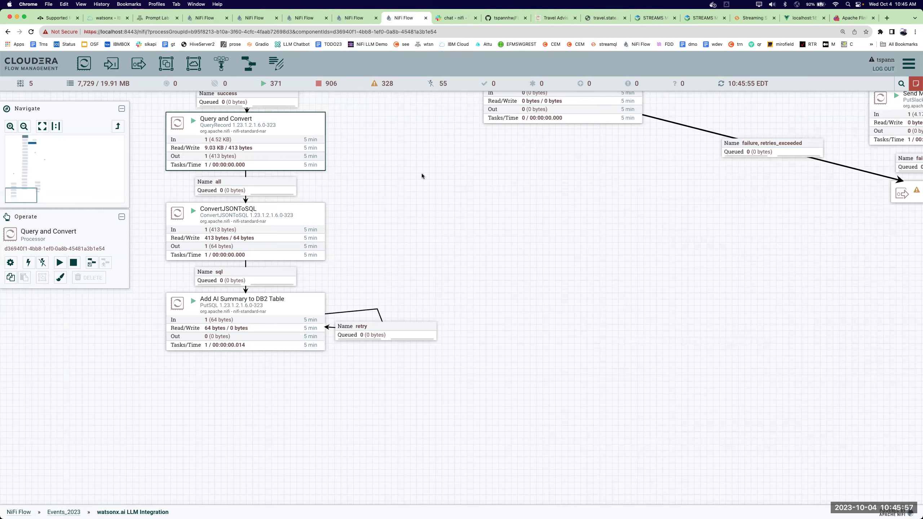
- Start the All Prompts processor at the beginning of the watsonx.ai LLM Integration flow
scroll(421, 173, "up", 10)
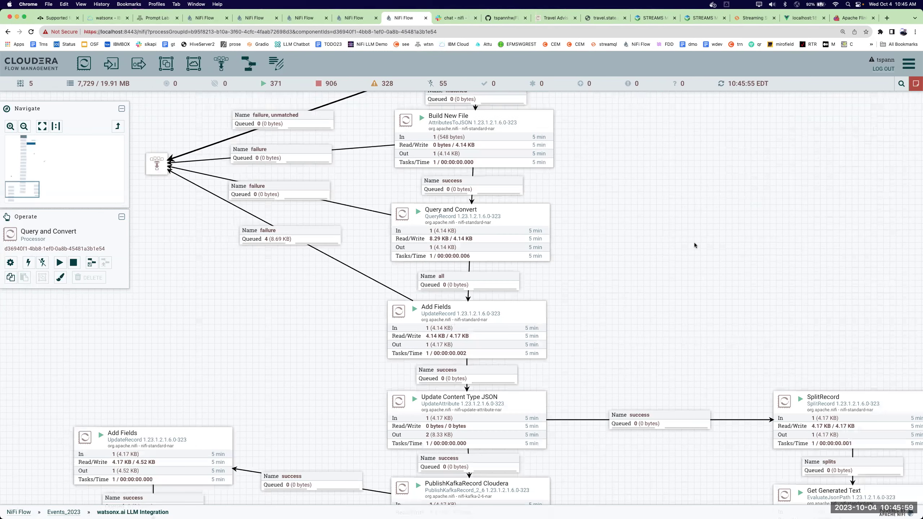
scroll(699, 243, "up", 10)
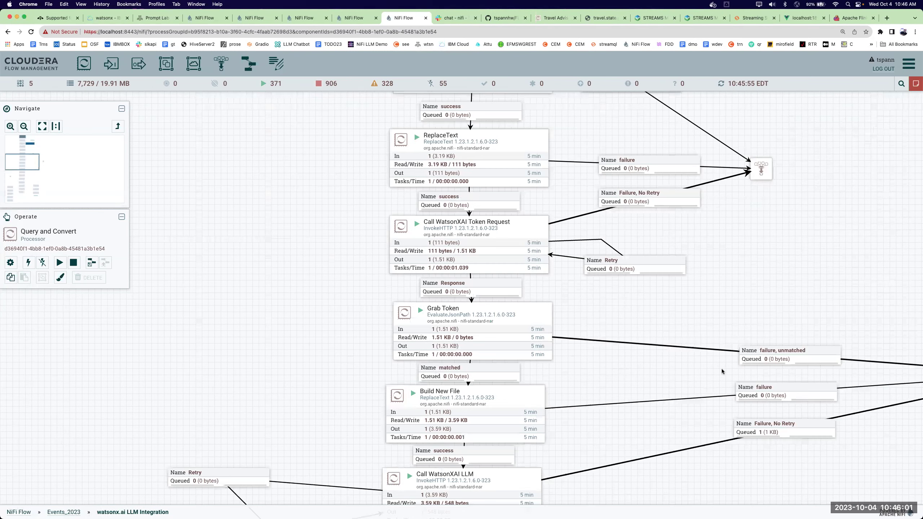
scroll(724, 378, "up", 10)
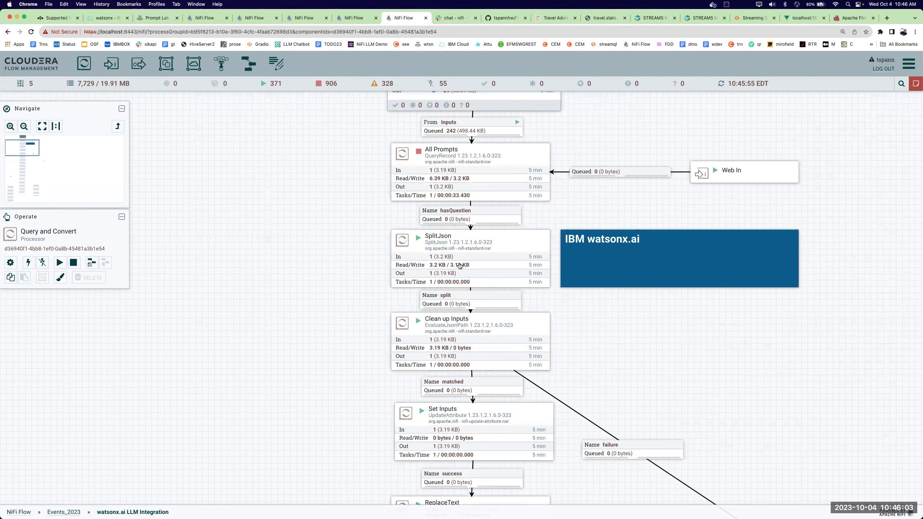
scroll(490, 243, "up", 2)
right_click(487, 236)
left_click(509, 254)
- Refresh the watsonx.ai LLM Integration canvas repeatedly to monitor the queued advisories moving through All Prompts
right_click(611, 194)
left_click(612, 197)
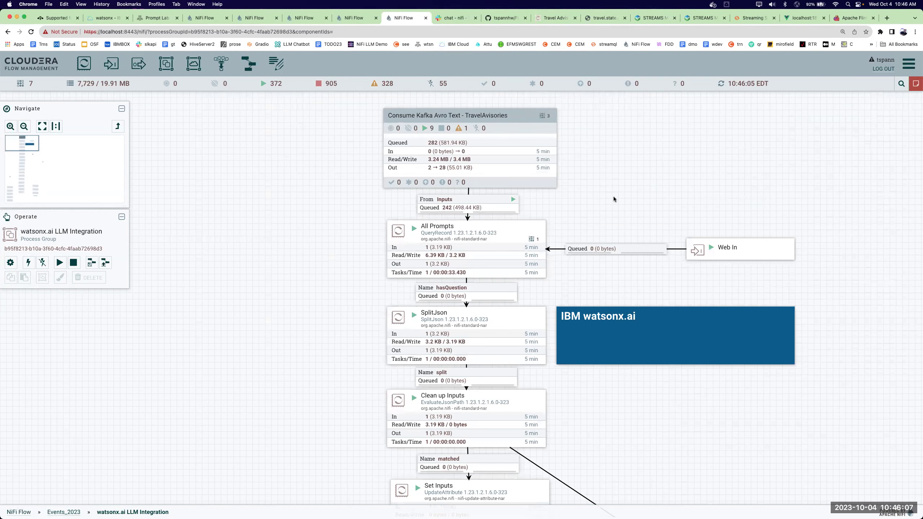
right_click(646, 190)
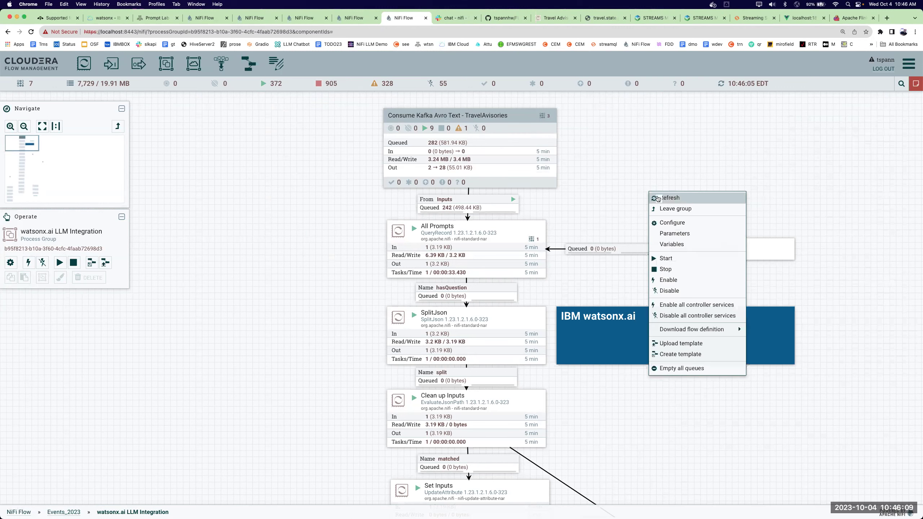
left_click(656, 196)
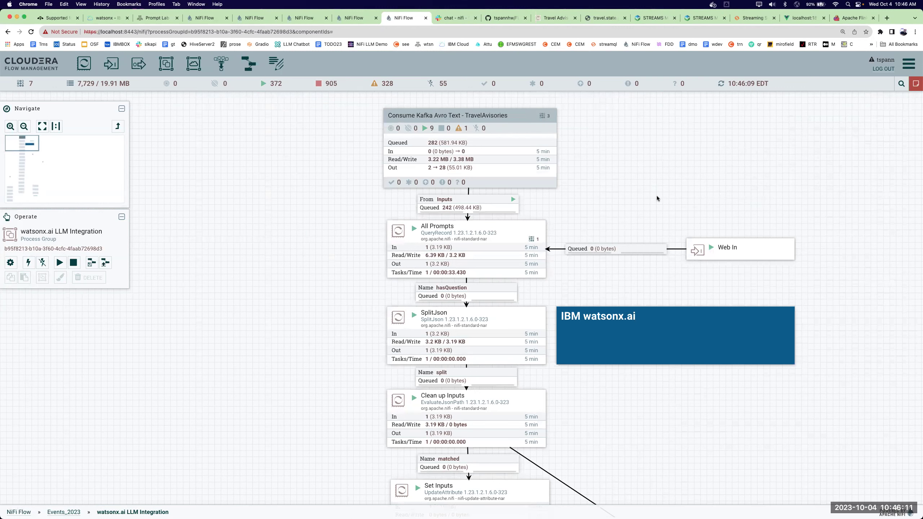
right_click(615, 199)
left_click(621, 202)
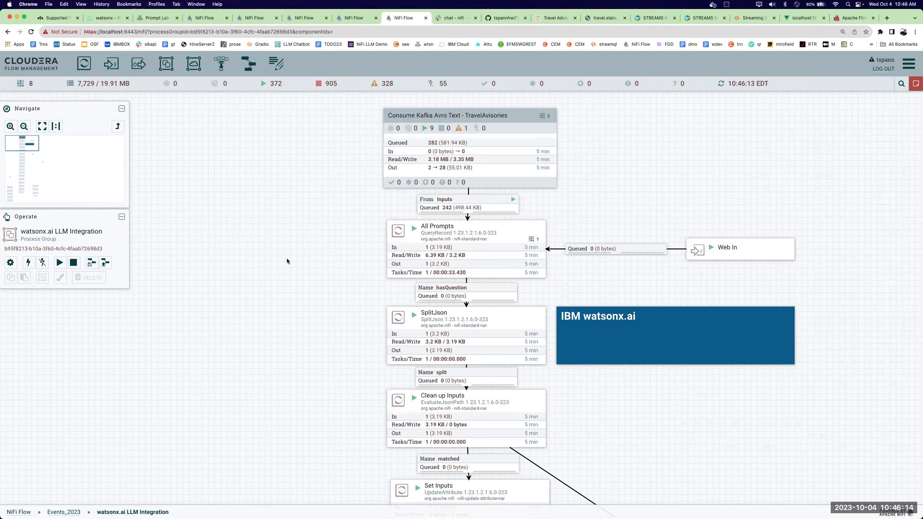
right_click(286, 257)
left_click(295, 263)
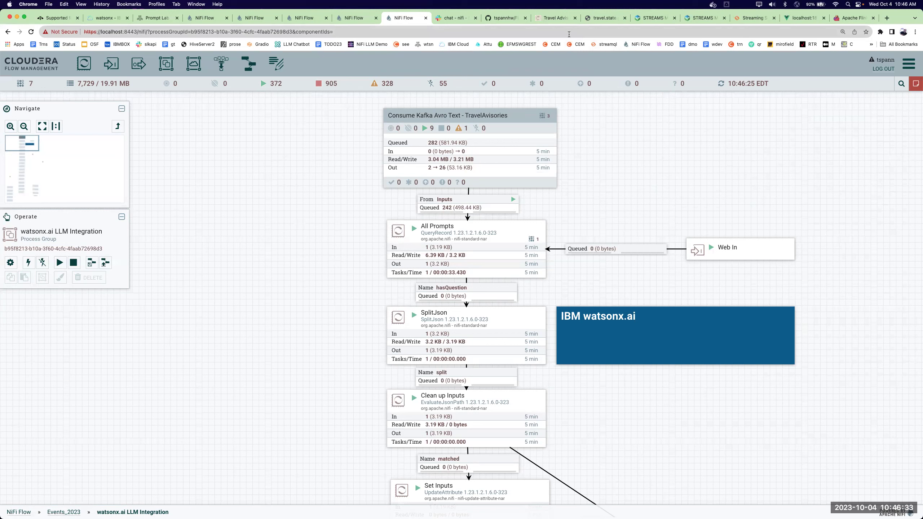
right_click(610, 137)
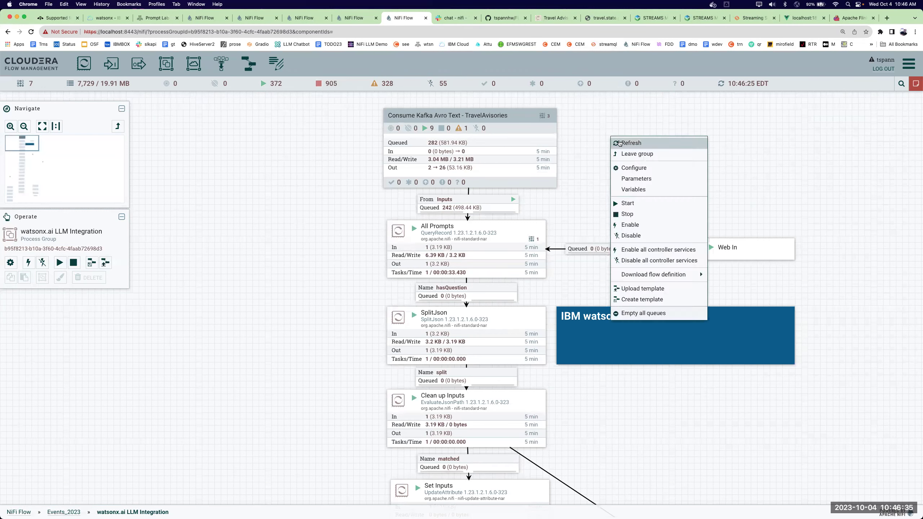
left_click(620, 142)
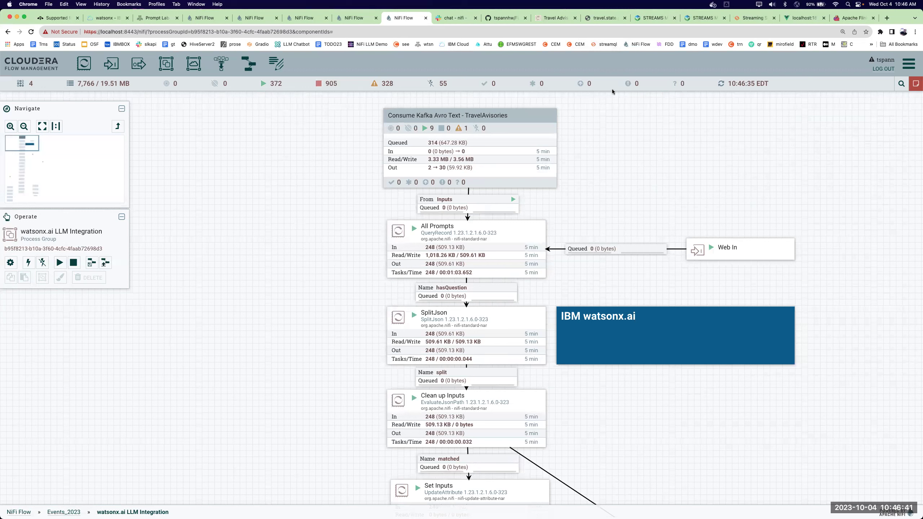
- Look over the watsonxaillm topic, the FLaNK-watsonx.ai GitHub repository, and IBM's page of supported watsonx.ai foundation models
left_click(647, 21)
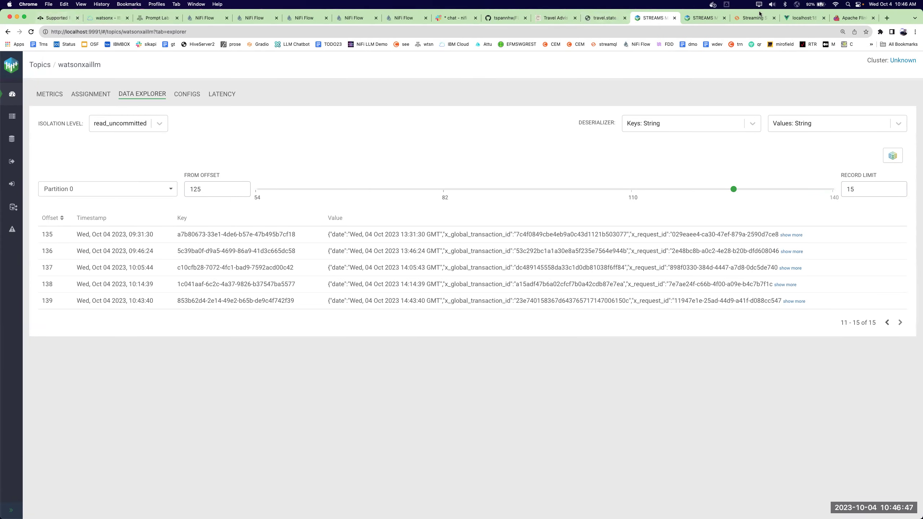
left_click(492, 18)
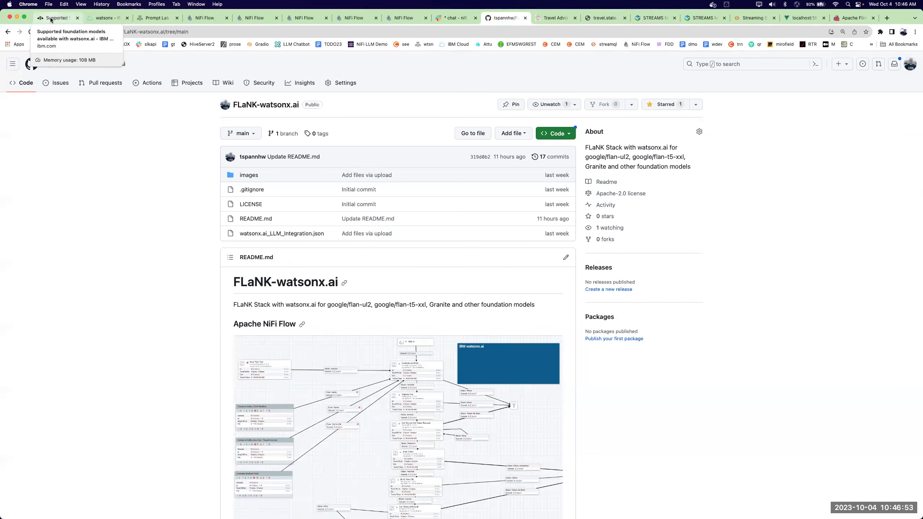
left_click(65, 18)
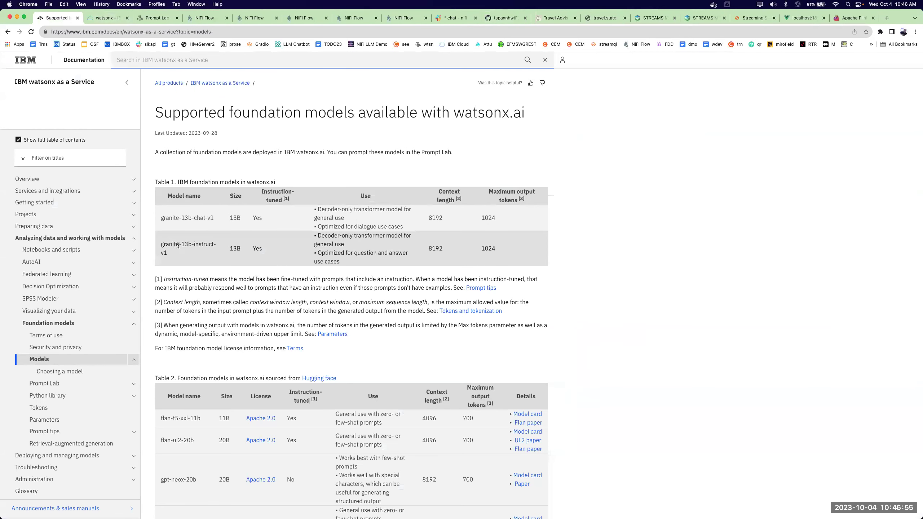